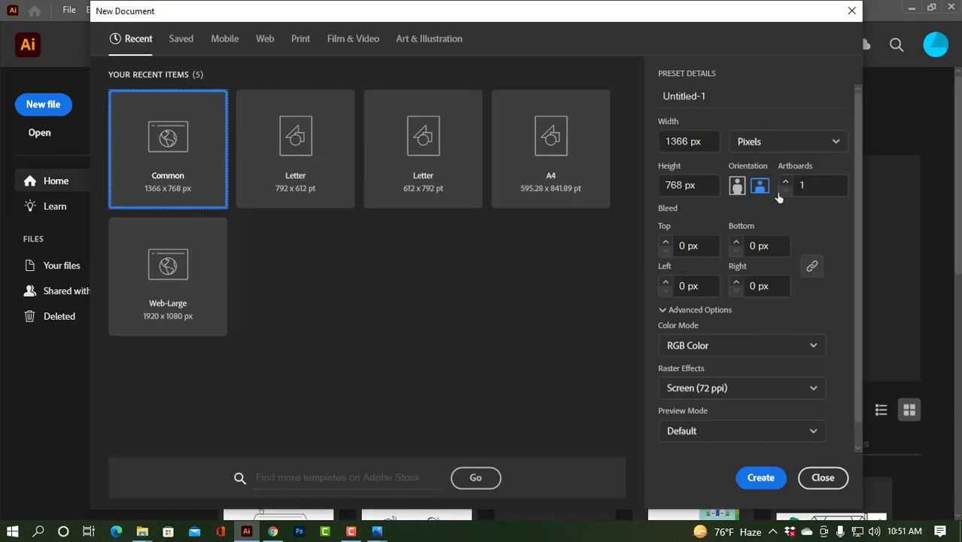
Step: Create a 1366 x 768 px RGB document and place the maple leaf image from the desktop's Untitled folder on its artboard
{"action": "left_click", "coordinate": [748, 476]}
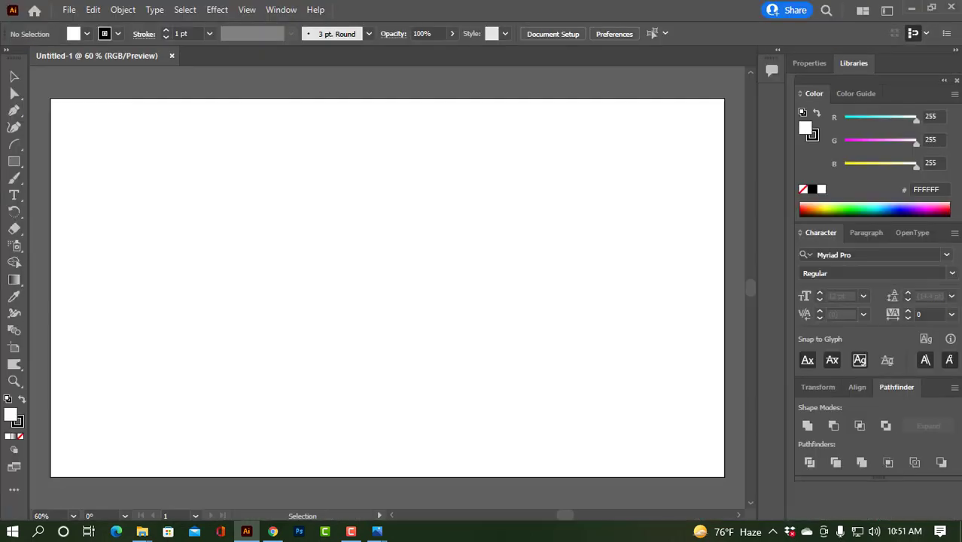
{"action": "left_click", "coordinate": [911, 7]}
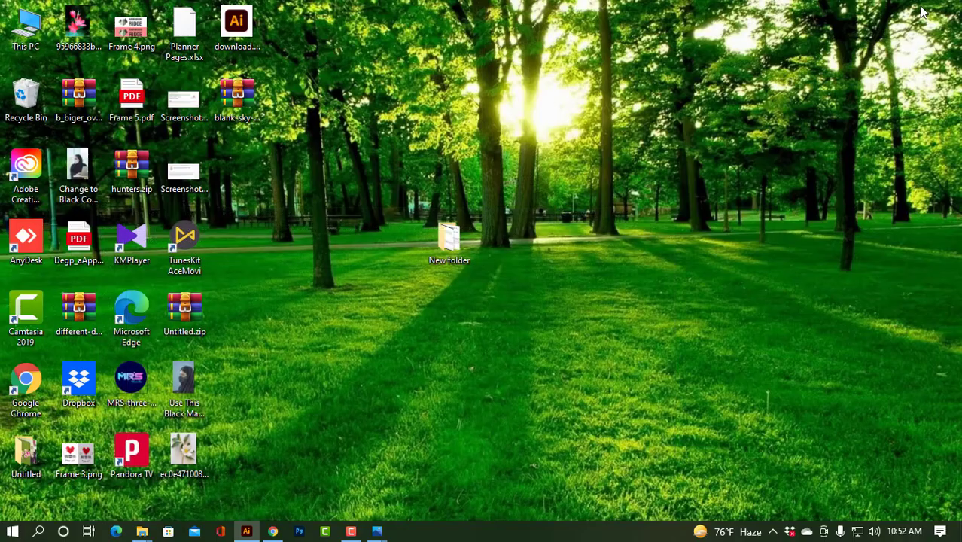
{"action": "double_click", "coordinate": [26, 455]}
{"action": "left_click_drag", "start_coordinate": [450, 243], "coordinate": [338, 307]}
{"action": "left_click", "coordinate": [237, 34]}
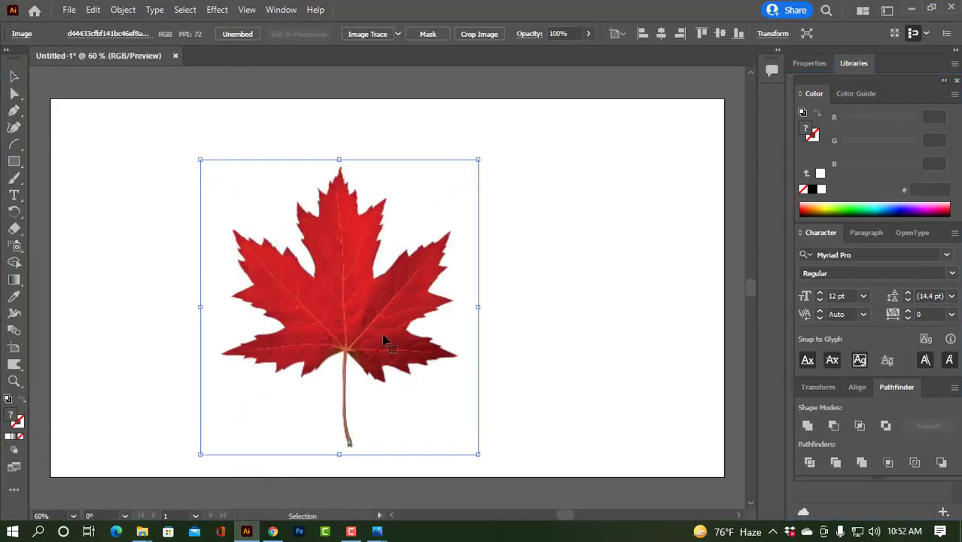
Step: Trace the upper edge of the leaf's lower-left lobe out to its tip with the Paintbrush, using a 0.5 pt black stroke
{"action": "scroll", "coordinate": [279, 348], "scroll_direction": "up", "scroll_amount": 3}
{"action": "scroll", "coordinate": [461, 309], "scroll_direction": "down", "scroll_amount": 2}
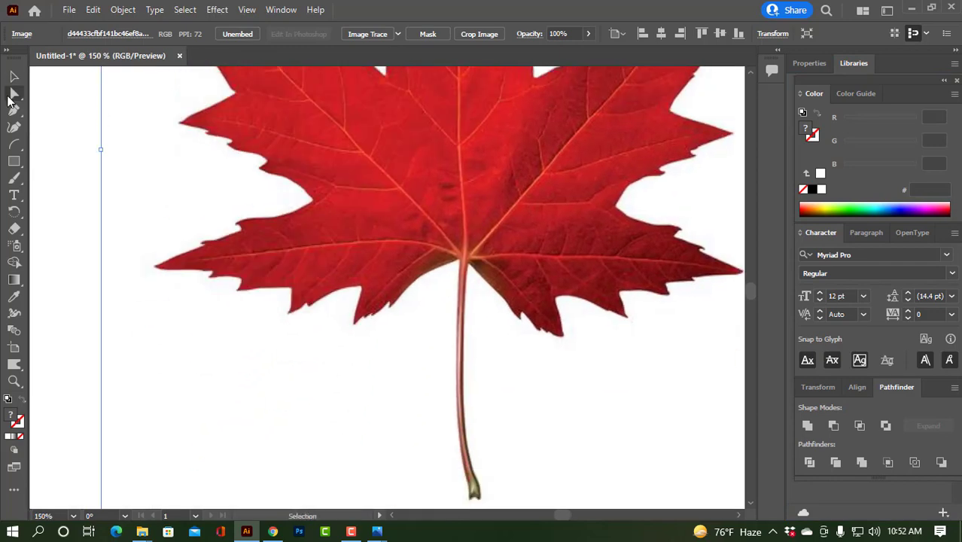
{"action": "left_click", "coordinate": [14, 178]}
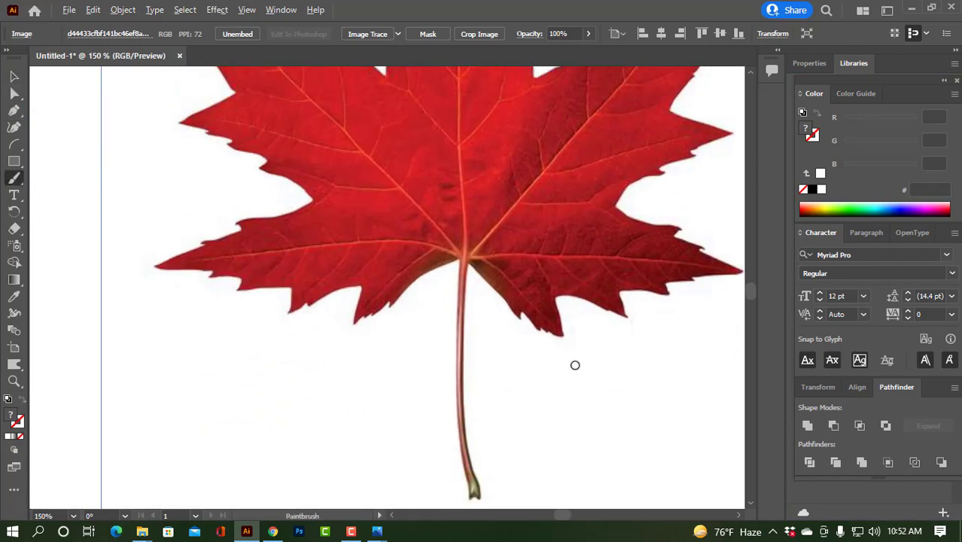
{"action": "scroll", "coordinate": [575, 365], "scroll_direction": "up", "scroll_amount": 3}
{"action": "left_click_drag", "start_coordinate": [335, 174], "coordinate": [614, 322]}
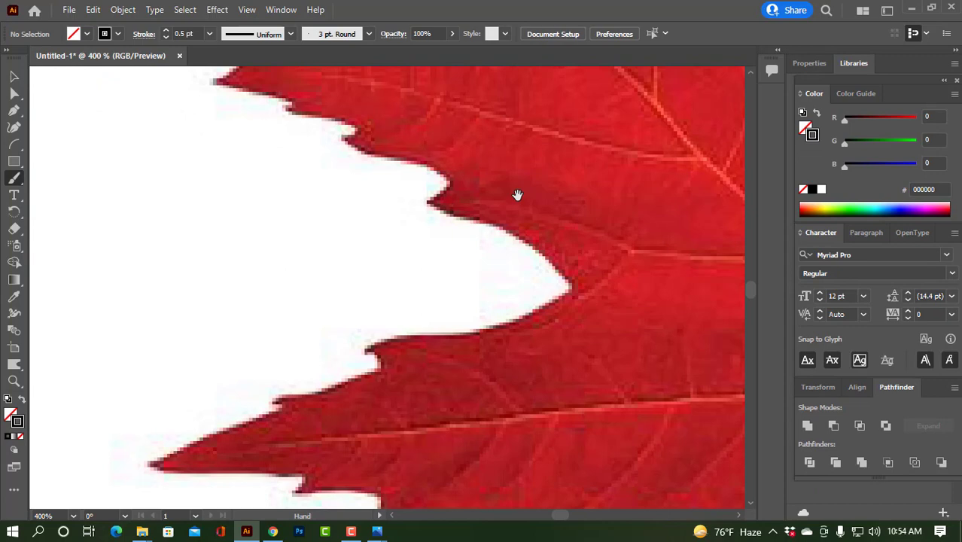
{"action": "left_click_drag", "start_coordinate": [516, 195], "coordinate": [497, 220]}
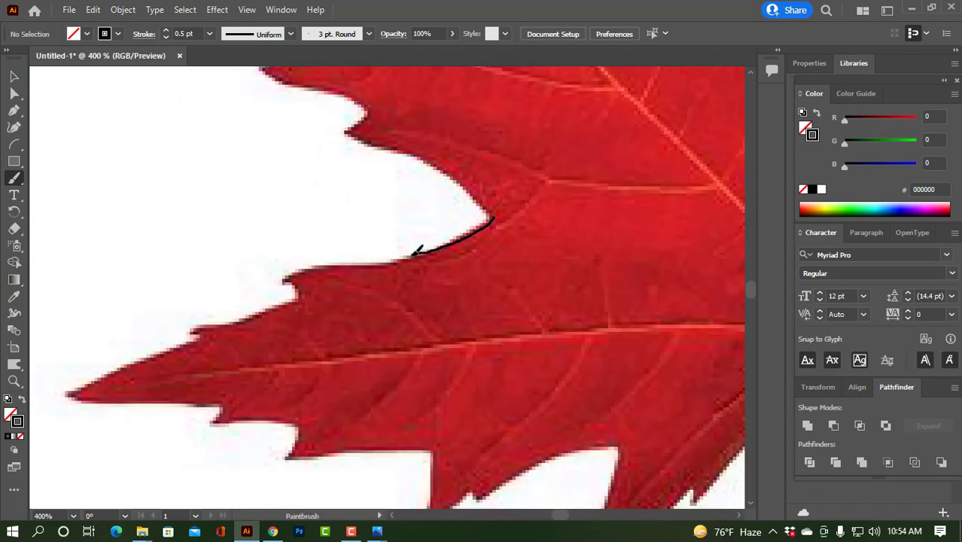
{"action": "left_click_drag", "start_coordinate": [413, 254], "coordinate": [344, 264]}
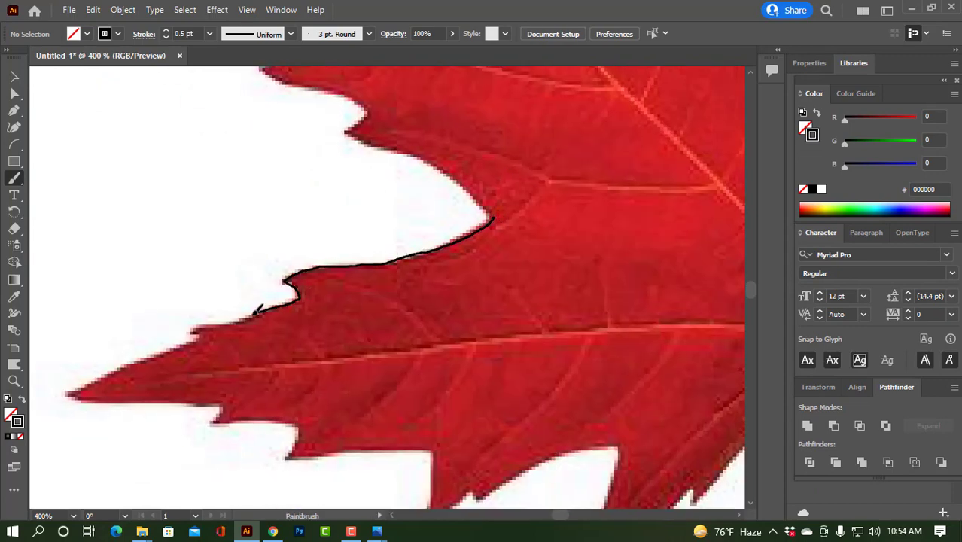
{"action": "mouse_move", "coordinate": [258, 309]}
{"action": "left_mouse_down"}
{"action": "mouse_move", "coordinate": [190, 328]}
{"action": "mouse_move", "coordinate": [198, 336]}
{"action": "mouse_move", "coordinate": [79, 387]}
{"action": "left_mouse_up"}
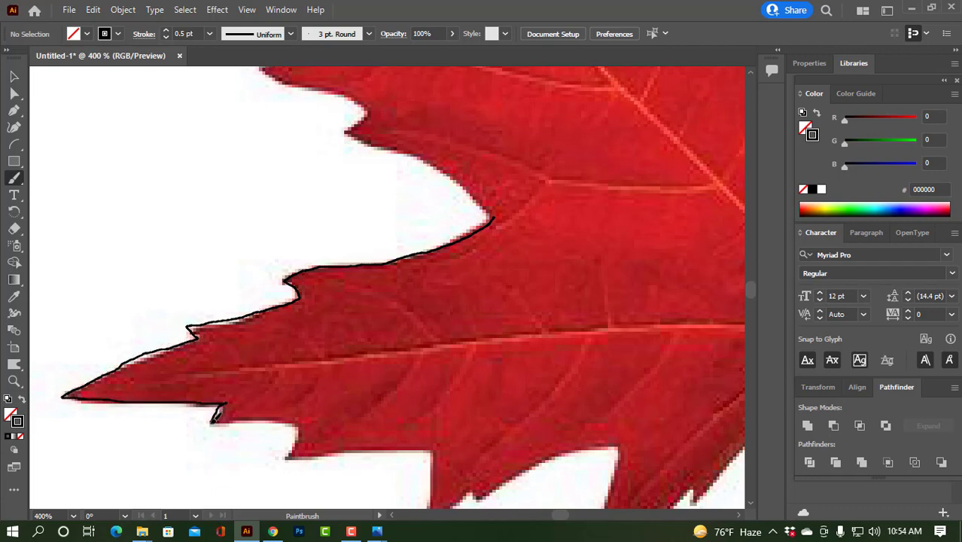
Step: Trace the jagged underside of the lower-left lobe with the Paintbrush, continuing inward to the stem
{"action": "left_click_drag", "start_coordinate": [214, 420], "coordinate": [298, 419]}
{"action": "mouse_move", "coordinate": [289, 455]}
{"action": "left_mouse_down"}
{"action": "mouse_move", "coordinate": [445, 444]}
{"action": "mouse_move", "coordinate": [439, 450]}
{"action": "left_mouse_up"}
{"action": "left_click_drag", "start_coordinate": [507, 389], "coordinate": [466, 173]}
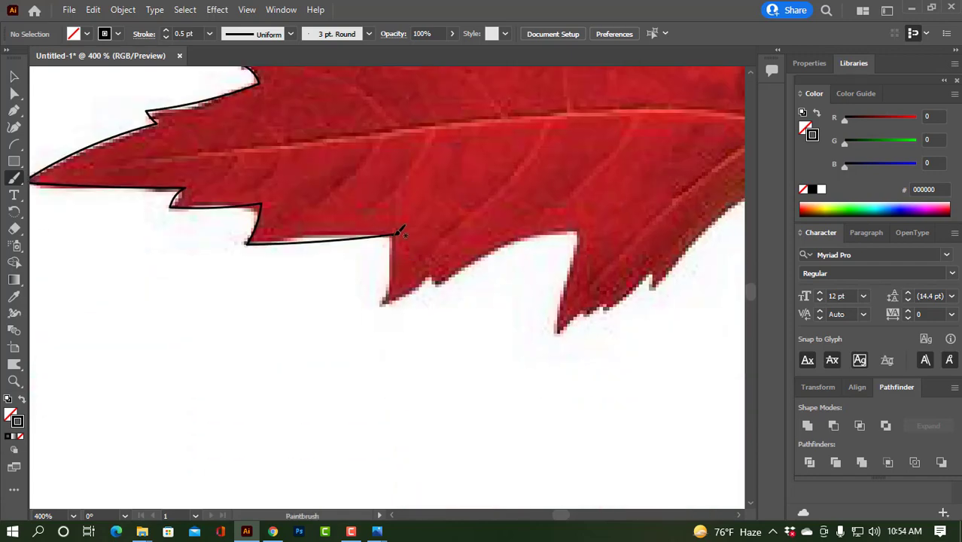
{"action": "mouse_move", "coordinate": [386, 301]}
{"action": "left_mouse_down"}
{"action": "mouse_move", "coordinate": [439, 268]}
{"action": "mouse_move", "coordinate": [440, 282]}
{"action": "mouse_move", "coordinate": [520, 237]}
{"action": "mouse_move", "coordinate": [588, 221]}
{"action": "mouse_move", "coordinate": [566, 261]}
{"action": "mouse_move", "coordinate": [555, 337]}
{"action": "left_mouse_up"}
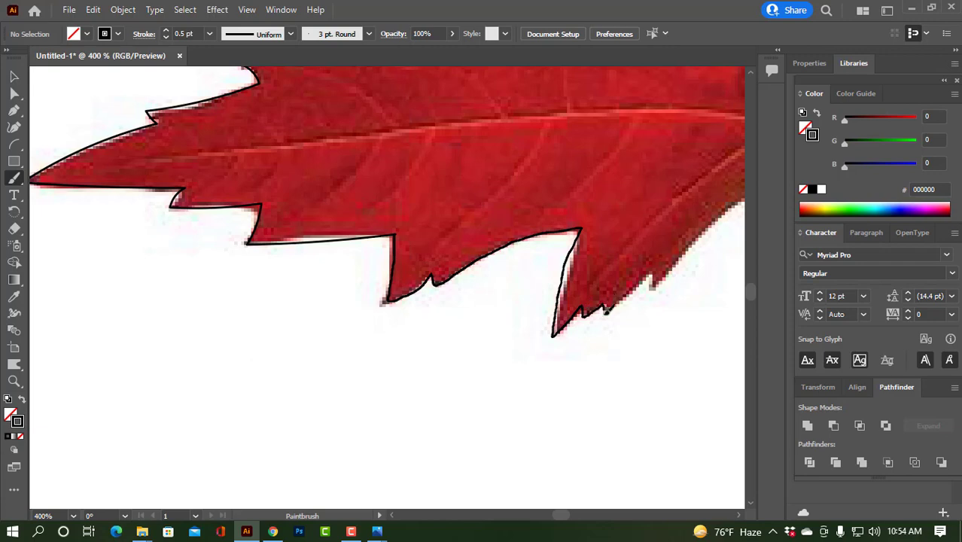
{"action": "mouse_move", "coordinate": [606, 310]}
{"action": "left_mouse_down"}
{"action": "mouse_move", "coordinate": [662, 261]}
{"action": "mouse_move", "coordinate": [664, 283]}
{"action": "mouse_move", "coordinate": [708, 230]}
{"action": "left_mouse_up"}
{"action": "mouse_move", "coordinate": [708, 229]}
{"action": "left_mouse_down"}
{"action": "mouse_move", "coordinate": [577, 246]}
{"action": "mouse_move", "coordinate": [433, 308]}
{"action": "mouse_move", "coordinate": [481, 347]}
{"action": "mouse_move", "coordinate": [475, 356]}
{"action": "mouse_move", "coordinate": [604, 284]}
{"action": "left_mouse_up"}
Step: Paint the outline from the lower-left notch around the pointed left tip and up to the upper-left tip
{"action": "left_click_drag", "start_coordinate": [389, 143], "coordinate": [414, 360]}
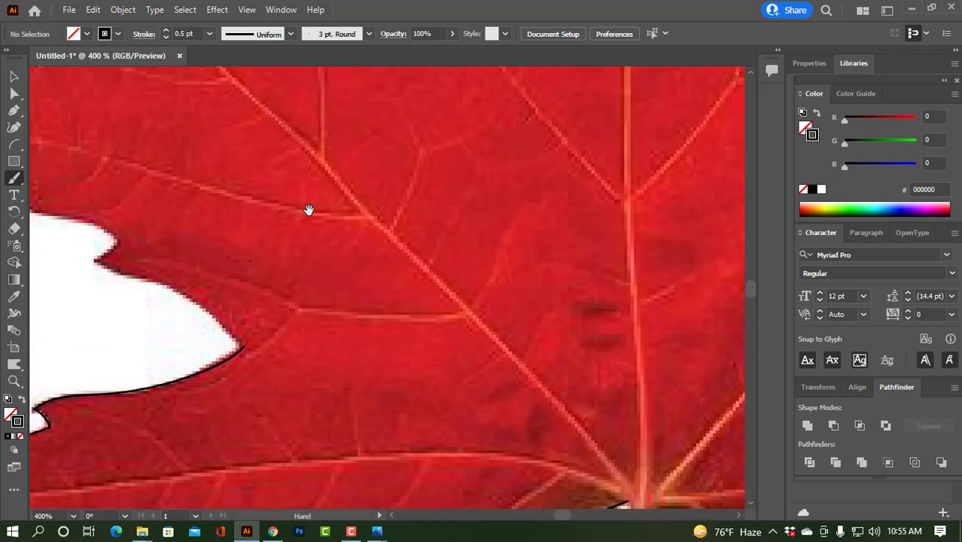
{"action": "left_click_drag", "start_coordinate": [309, 209], "coordinate": [482, 296]}
{"action": "left_click_drag", "start_coordinate": [425, 431], "coordinate": [661, 343]}
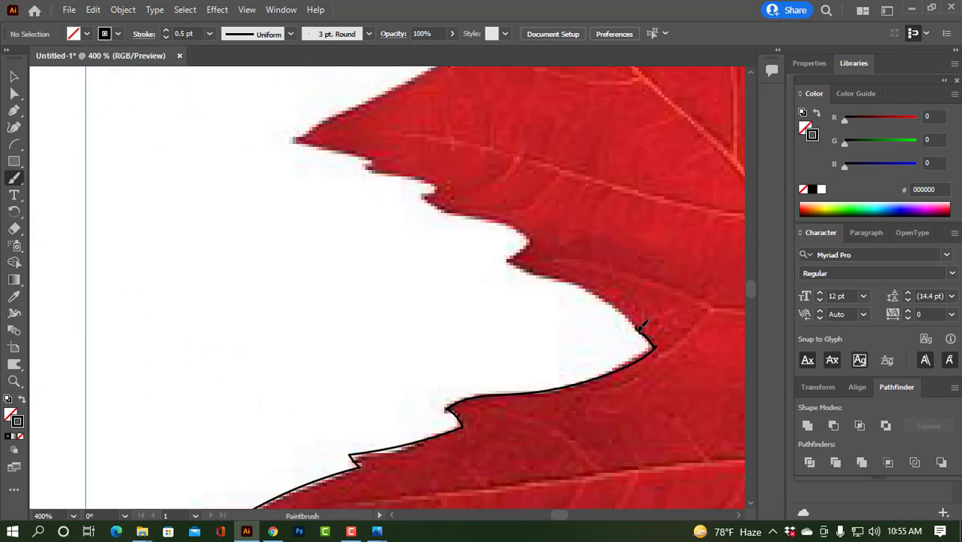
{"action": "left_click_drag", "start_coordinate": [589, 283], "coordinate": [519, 261]}
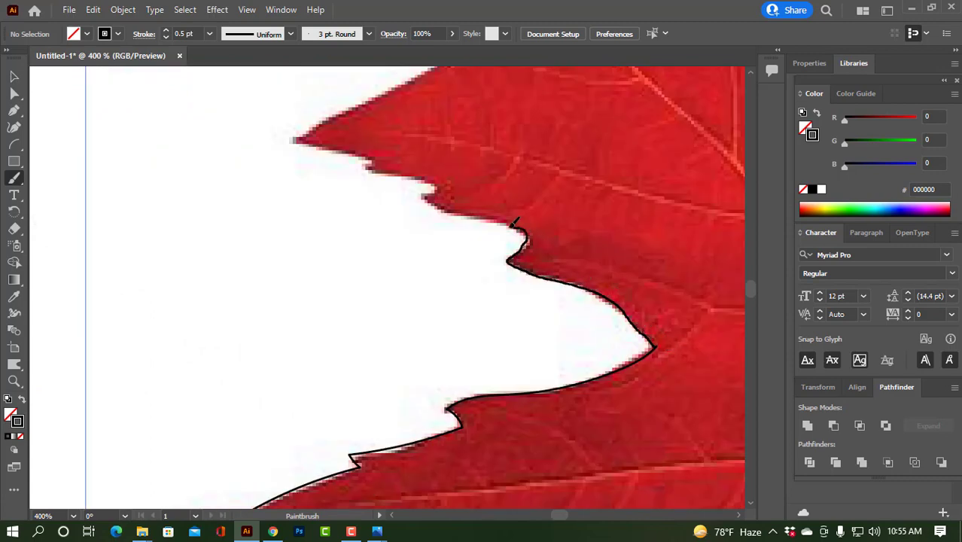
{"action": "mouse_move", "coordinate": [516, 223]}
{"action": "left_mouse_down"}
{"action": "mouse_move", "coordinate": [433, 203]}
{"action": "mouse_move", "coordinate": [427, 196]}
{"action": "mouse_move", "coordinate": [438, 184]}
{"action": "mouse_move", "coordinate": [295, 140]}
{"action": "left_mouse_up"}
{"action": "left_click_drag", "start_coordinate": [660, 145], "coordinate": [619, 417]}
{"action": "mouse_move", "coordinate": [254, 411]}
{"action": "left_mouse_down"}
{"action": "mouse_move", "coordinate": [346, 372]}
{"action": "mouse_move", "coordinate": [397, 311]}
{"action": "mouse_move", "coordinate": [307, 174]}
{"action": "mouse_move", "coordinate": [354, 175]}
{"action": "mouse_move", "coordinate": [426, 445]}
{"action": "mouse_move", "coordinate": [370, 368]}
{"action": "left_mouse_up"}
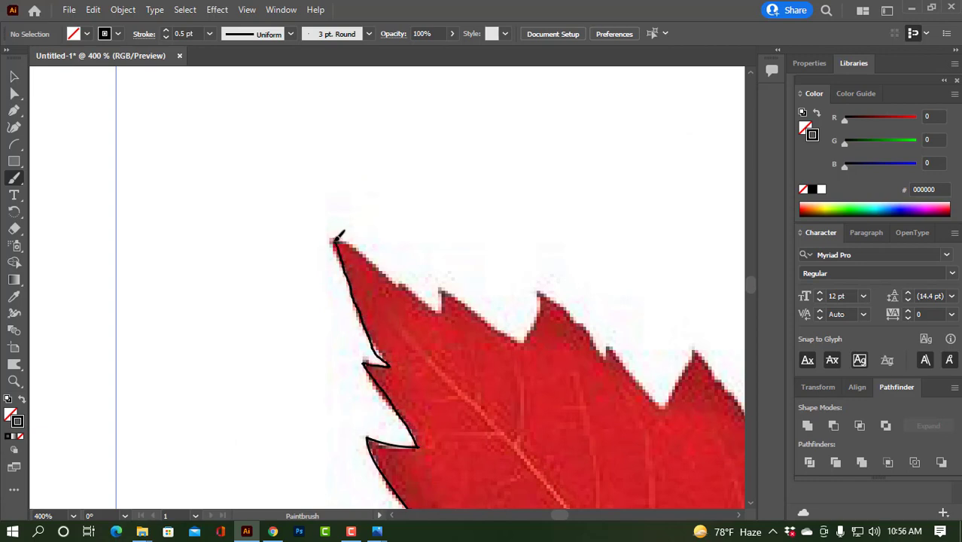
Step: Trace the upper-left lobe's top edge down into the notch beside the central lobe, redoing the first stroke from the tip
{"action": "mouse_move", "coordinate": [335, 241]}
{"action": "left_mouse_down"}
{"action": "mouse_move", "coordinate": [374, 256]}
{"action": "mouse_move", "coordinate": [439, 311]}
{"action": "left_mouse_up"}
{"action": "key", "text": "ctrl+z"}
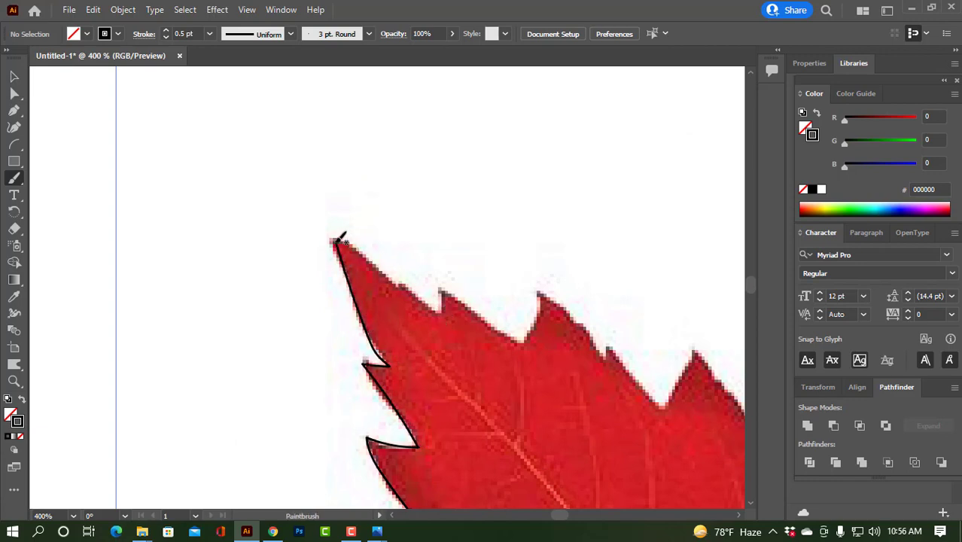
{"action": "mouse_move", "coordinate": [339, 241]}
{"action": "left_mouse_down"}
{"action": "mouse_move", "coordinate": [449, 316]}
{"action": "mouse_move", "coordinate": [302, 206]}
{"action": "mouse_move", "coordinate": [298, 173]}
{"action": "mouse_move", "coordinate": [375, 232]}
{"action": "mouse_move", "coordinate": [397, 173]}
{"action": "mouse_move", "coordinate": [460, 247]}
{"action": "mouse_move", "coordinate": [466, 224]}
{"action": "mouse_move", "coordinate": [520, 298]}
{"action": "mouse_move", "coordinate": [556, 240]}
{"action": "mouse_move", "coordinate": [601, 303]}
{"action": "mouse_move", "coordinate": [621, 307]}
{"action": "mouse_move", "coordinate": [652, 373]}
{"action": "mouse_move", "coordinate": [737, 449]}
{"action": "left_mouse_up"}
{"action": "left_click_drag", "start_coordinate": [740, 382], "coordinate": [442, 345]}
{"action": "mouse_move", "coordinate": [450, 407]}
{"action": "left_mouse_down"}
{"action": "mouse_move", "coordinate": [457, 468]}
{"action": "mouse_move", "coordinate": [460, 430]}
{"action": "mouse_move", "coordinate": [440, 352]}
{"action": "mouse_move", "coordinate": [362, 223]}
{"action": "left_mouse_up"}
{"action": "left_click_drag", "start_coordinate": [547, 137], "coordinate": [557, 351]}
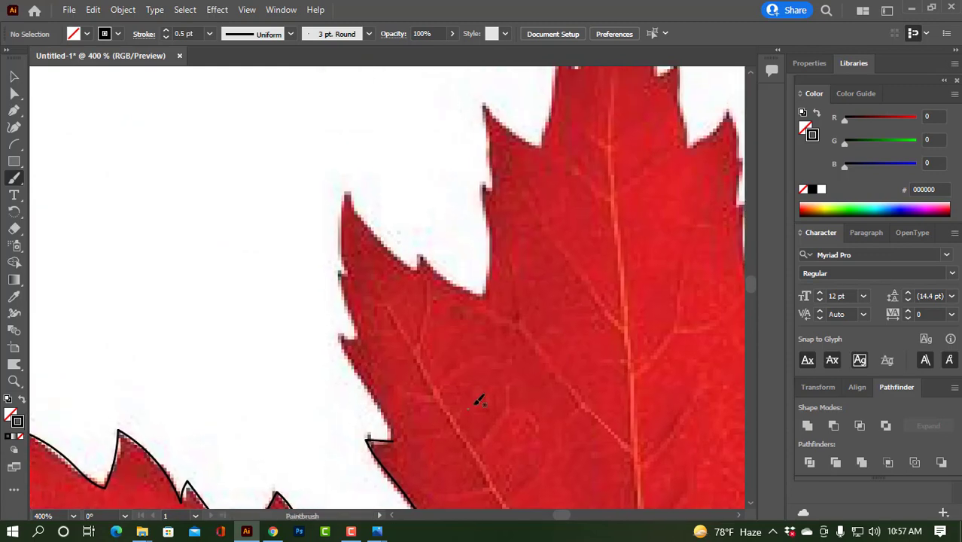
Step: Trace the central lobe's left teeth, its top tip and the first teeth on its right side
{"action": "mouse_move", "coordinate": [395, 438]}
{"action": "left_mouse_down"}
{"action": "mouse_move", "coordinate": [344, 336]}
{"action": "mouse_move", "coordinate": [367, 335]}
{"action": "mouse_move", "coordinate": [342, 268]}
{"action": "mouse_move", "coordinate": [348, 190]}
{"action": "mouse_move", "coordinate": [421, 276]}
{"action": "mouse_move", "coordinate": [466, 401]}
{"action": "mouse_move", "coordinate": [527, 444]}
{"action": "mouse_move", "coordinate": [441, 375]}
{"action": "mouse_move", "coordinate": [357, 394]}
{"action": "mouse_move", "coordinate": [354, 277]}
{"action": "mouse_move", "coordinate": [367, 286]}
{"action": "mouse_move", "coordinate": [358, 200]}
{"action": "mouse_move", "coordinate": [414, 243]}
{"action": "left_mouse_up"}
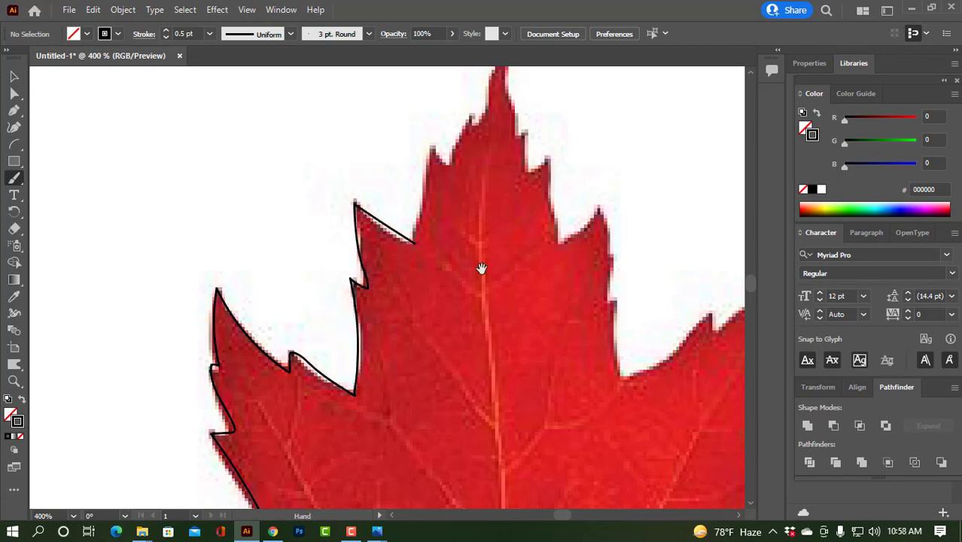
{"action": "left_click_drag", "start_coordinate": [482, 269], "coordinate": [460, 375]}
{"action": "mouse_move", "coordinate": [403, 345]}
{"action": "left_mouse_down"}
{"action": "mouse_move", "coordinate": [419, 249]}
{"action": "mouse_move", "coordinate": [467, 396]}
{"action": "mouse_move", "coordinate": [411, 377]}
{"action": "mouse_move", "coordinate": [429, 320]}
{"action": "mouse_move", "coordinate": [431, 330]}
{"action": "mouse_move", "coordinate": [468, 269]}
{"action": "mouse_move", "coordinate": [483, 380]}
{"action": "mouse_move", "coordinate": [502, 371]}
{"action": "mouse_move", "coordinate": [513, 456]}
{"action": "left_mouse_up"}
{"action": "left_click_drag", "start_coordinate": [561, 433], "coordinate": [560, 469]}
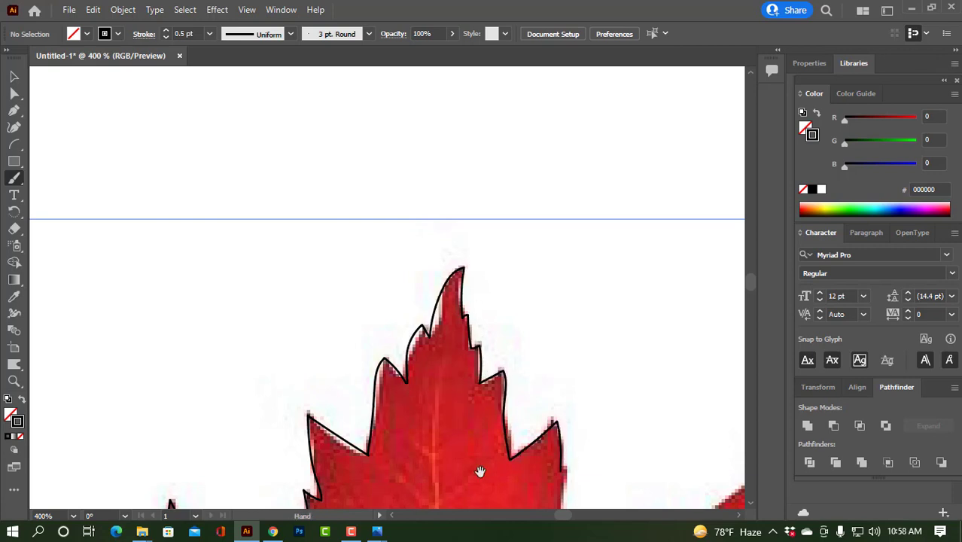
Step: Outline the rest of the central lobe's right side down to the upper-right notch, repainting the stroke around the right-hand point
{"action": "left_click_drag", "start_coordinate": [479, 468], "coordinate": [438, 213]}
{"action": "mouse_move", "coordinate": [520, 213]}
{"action": "left_mouse_down"}
{"action": "mouse_move", "coordinate": [533, 329]}
{"action": "mouse_move", "coordinate": [556, 331]}
{"action": "mouse_move", "coordinate": [622, 268]}
{"action": "left_mouse_up"}
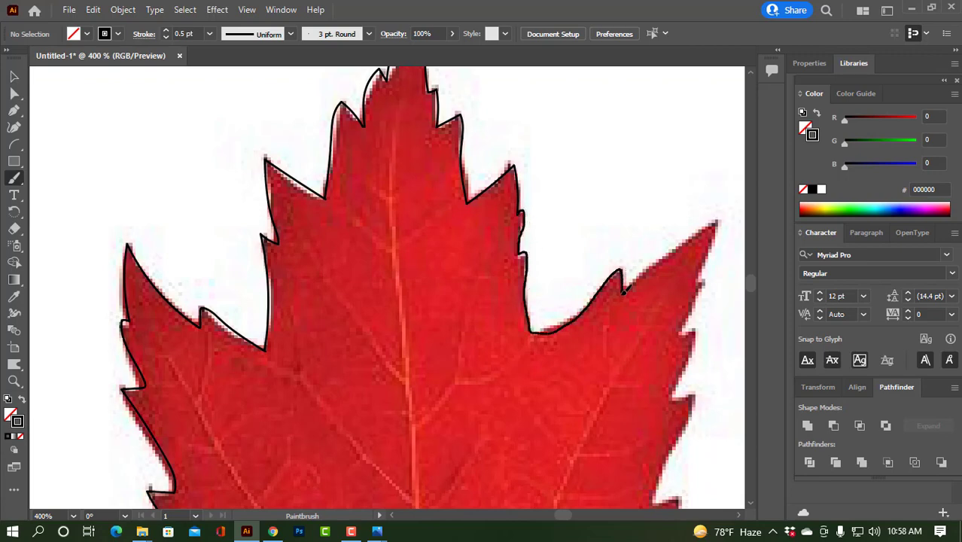
{"action": "left_click_drag", "start_coordinate": [695, 267], "coordinate": [486, 309]}
{"action": "mouse_move", "coordinate": [413, 336]}
{"action": "left_mouse_down"}
{"action": "mouse_move", "coordinate": [483, 286]}
{"action": "mouse_move", "coordinate": [491, 306]}
{"action": "left_mouse_up"}
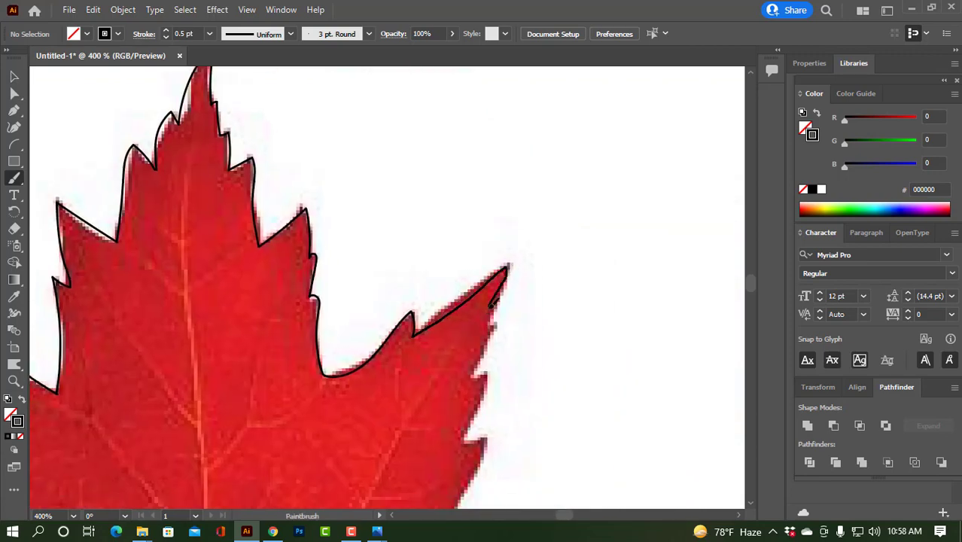
{"action": "key", "text": "ctrl+z"}
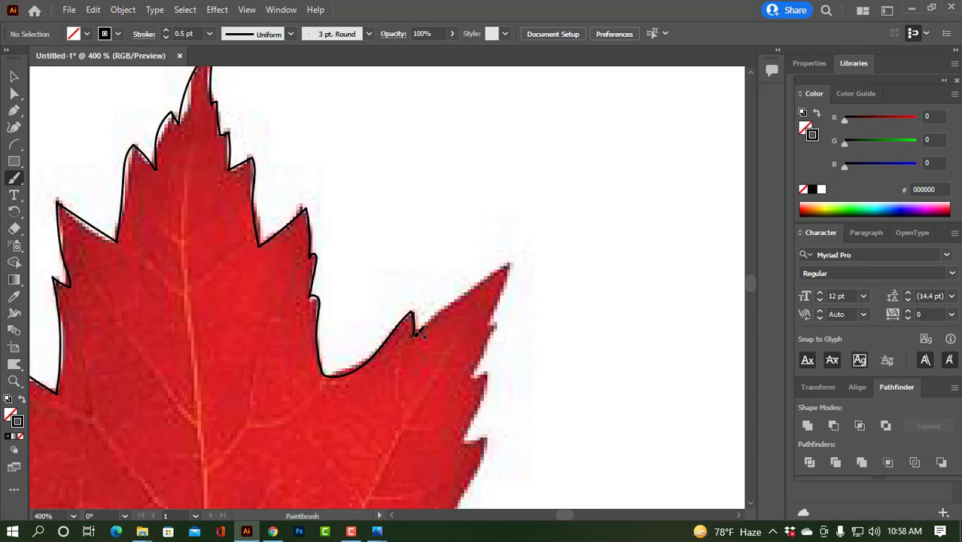
{"action": "mouse_move", "coordinate": [413, 335]}
{"action": "left_mouse_down"}
{"action": "mouse_move", "coordinate": [514, 263]}
{"action": "mouse_move", "coordinate": [476, 371]}
{"action": "mouse_move", "coordinate": [468, 378]}
{"action": "mouse_move", "coordinate": [446, 319]}
{"action": "mouse_move", "coordinate": [505, 196]}
{"action": "mouse_move", "coordinate": [528, 189]}
{"action": "mouse_move", "coordinate": [495, 262]}
{"action": "mouse_move", "coordinate": [527, 252]}
{"action": "mouse_move", "coordinate": [475, 366]}
{"action": "mouse_move", "coordinate": [498, 367]}
{"action": "left_mouse_up"}
{"action": "mouse_move", "coordinate": [499, 368]}
{"action": "left_mouse_down"}
{"action": "mouse_move", "coordinate": [537, 208]}
{"action": "mouse_move", "coordinate": [527, 293]}
{"action": "mouse_move", "coordinate": [494, 389]}
{"action": "mouse_move", "coordinate": [497, 458]}
{"action": "left_mouse_up"}
{"action": "left_click_drag", "start_coordinate": [613, 445], "coordinate": [425, 317]}
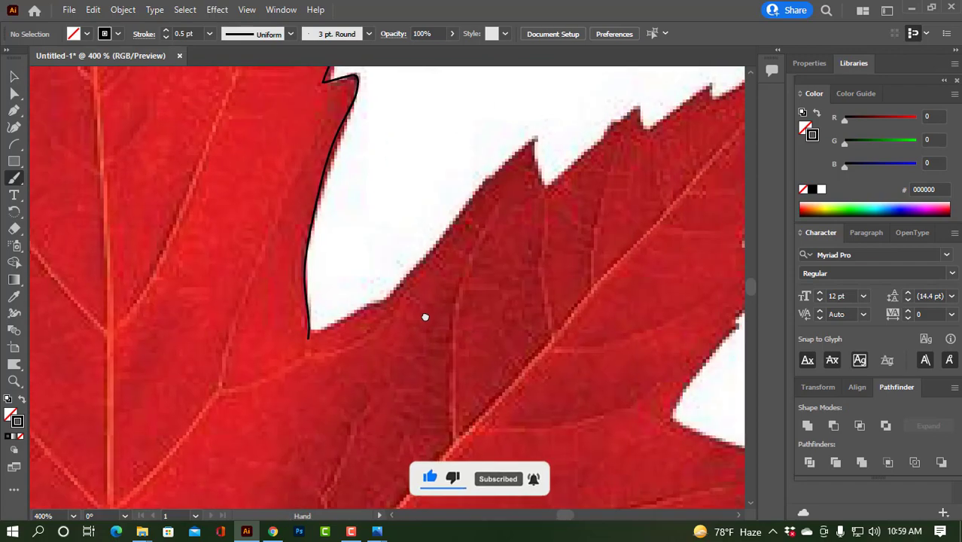
Step: Trace the upper-right lobe around its tip, continuing around the pointed right tip to the notch above the lower-right lobe
{"action": "mouse_move", "coordinate": [309, 336]}
{"action": "left_mouse_down"}
{"action": "mouse_move", "coordinate": [378, 304]}
{"action": "mouse_move", "coordinate": [425, 267]}
{"action": "mouse_move", "coordinate": [454, 225]}
{"action": "left_mouse_up"}
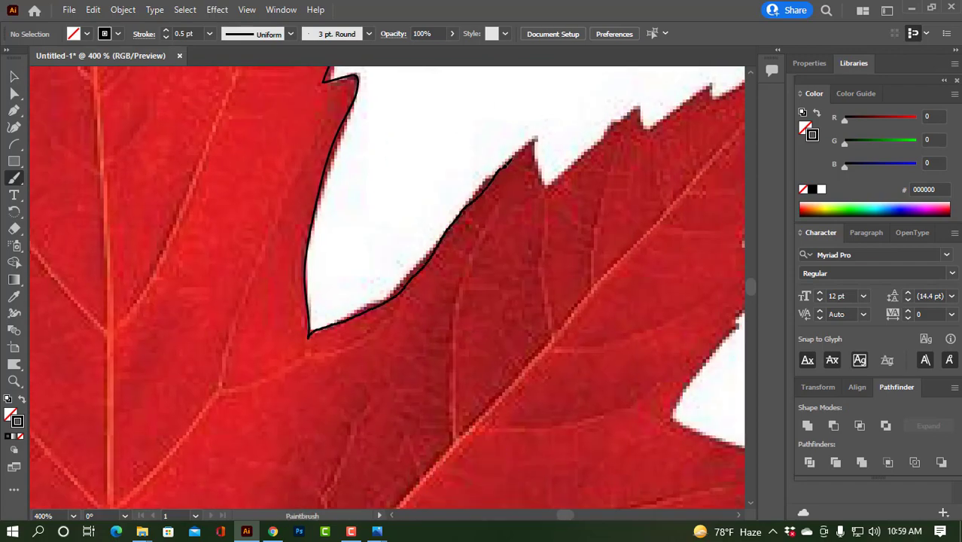
{"action": "mouse_move", "coordinate": [543, 139]}
{"action": "left_mouse_down"}
{"action": "mouse_move", "coordinate": [546, 200]}
{"action": "mouse_move", "coordinate": [402, 331]}
{"action": "mouse_move", "coordinate": [481, 246]}
{"action": "mouse_move", "coordinate": [499, 239]}
{"action": "mouse_move", "coordinate": [501, 264]}
{"action": "left_mouse_up"}
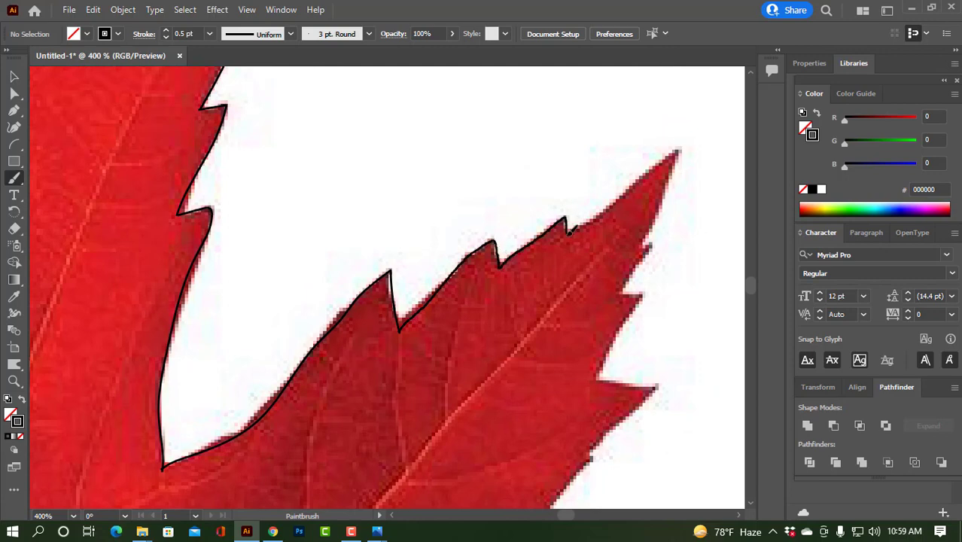
{"action": "mouse_move", "coordinate": [570, 232]}
{"action": "left_mouse_down"}
{"action": "mouse_move", "coordinate": [654, 173]}
{"action": "mouse_move", "coordinate": [652, 226]}
{"action": "mouse_move", "coordinate": [620, 291]}
{"action": "mouse_move", "coordinate": [488, 234]}
{"action": "mouse_move", "coordinate": [503, 283]}
{"action": "mouse_move", "coordinate": [468, 337]}
{"action": "mouse_move", "coordinate": [531, 345]}
{"action": "mouse_move", "coordinate": [463, 406]}
{"action": "mouse_move", "coordinate": [533, 101]}
{"action": "left_mouse_up"}
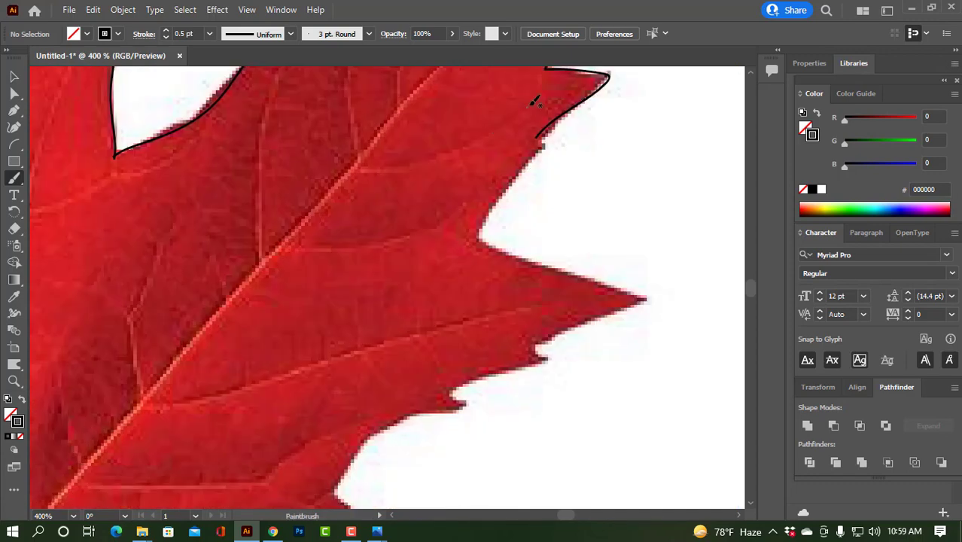
{"action": "left_click_drag", "start_coordinate": [552, 132], "coordinate": [479, 241]}
{"action": "left_click_drag", "start_coordinate": [476, 322], "coordinate": [519, 221]}
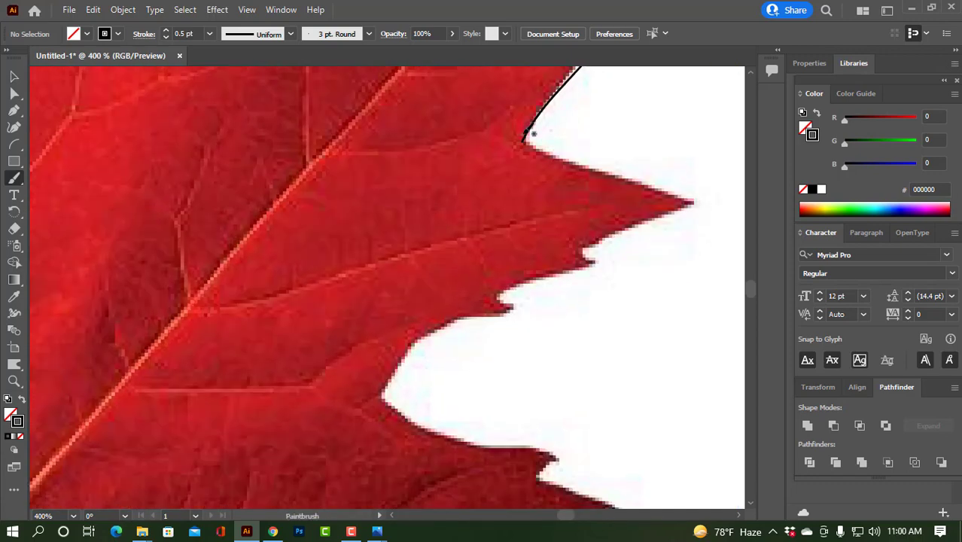
{"action": "mouse_move", "coordinate": [522, 141]}
{"action": "left_mouse_down"}
{"action": "mouse_move", "coordinate": [688, 200]}
{"action": "mouse_move", "coordinate": [492, 289]}
{"action": "mouse_move", "coordinate": [413, 346]}
{"action": "mouse_move", "coordinate": [378, 398]}
{"action": "left_mouse_up"}
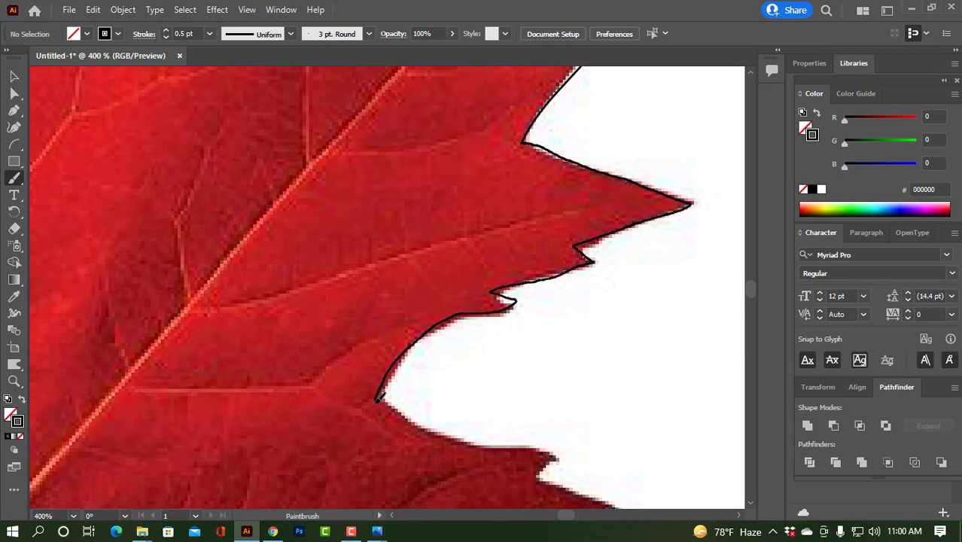
Step: Trace the lower-right lobe around its tip and along its jagged underside back to the stem
{"action": "left_click_drag", "start_coordinate": [372, 304], "coordinate": [333, 107]}
{"action": "left_click_drag", "start_coordinate": [472, 415], "coordinate": [446, 313]}
{"action": "mouse_move", "coordinate": [314, 92]}
{"action": "left_mouse_down"}
{"action": "mouse_move", "coordinate": [502, 147]}
{"action": "mouse_move", "coordinate": [554, 202]}
{"action": "mouse_move", "coordinate": [664, 260]}
{"action": "mouse_move", "coordinate": [558, 269]}
{"action": "mouse_move", "coordinate": [452, 298]}
{"action": "mouse_move", "coordinate": [432, 320]}
{"action": "mouse_move", "coordinate": [324, 315]}
{"action": "left_mouse_up"}
{"action": "mouse_move", "coordinate": [339, 265]}
{"action": "left_mouse_down"}
{"action": "mouse_move", "coordinate": [403, 224]}
{"action": "mouse_move", "coordinate": [412, 160]}
{"action": "left_mouse_up"}
{"action": "mouse_move", "coordinate": [460, 203]}
{"action": "left_mouse_down"}
{"action": "mouse_move", "coordinate": [478, 273]}
{"action": "mouse_move", "coordinate": [293, 215]}
{"action": "mouse_move", "coordinate": [314, 311]}
{"action": "mouse_move", "coordinate": [269, 310]}
{"action": "left_mouse_up"}
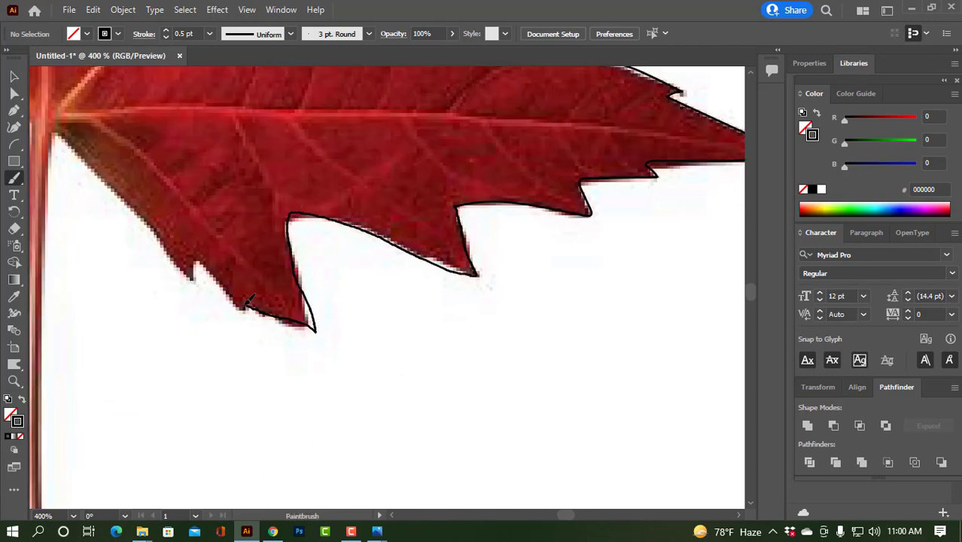
{"action": "left_click_drag", "start_coordinate": [231, 192], "coordinate": [506, 251]}
{"action": "left_click_drag", "start_coordinate": [523, 366], "coordinate": [331, 183]}
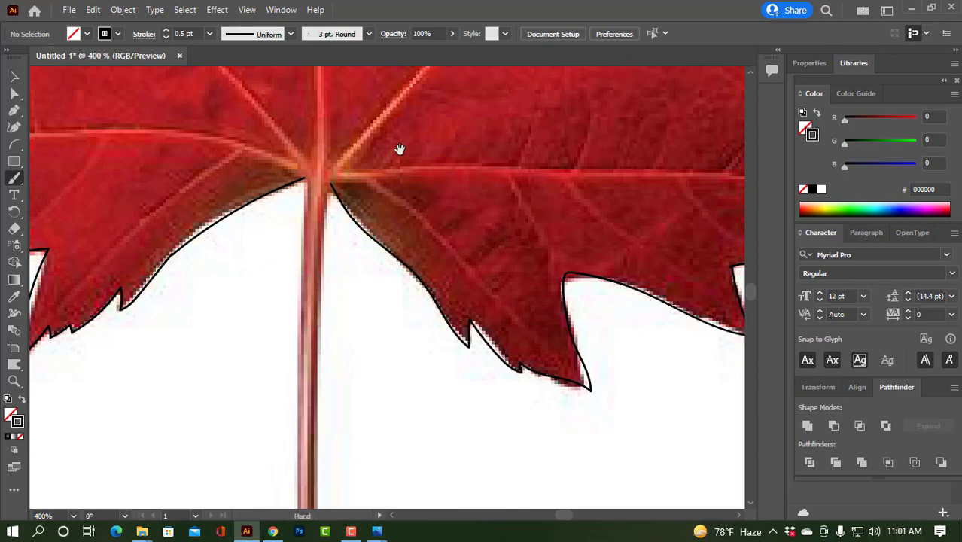
Step: Paint the lower-right lobe's main vein from the stem junction toward the tip, replacing the uneven first stroke
{"action": "left_click_drag", "start_coordinate": [399, 149], "coordinate": [519, 409]}
{"action": "scroll", "coordinate": [454, 201], "scroll_direction": "down", "scroll_amount": 3}
{"action": "left_click_drag", "start_coordinate": [477, 143], "coordinate": [453, 281]}
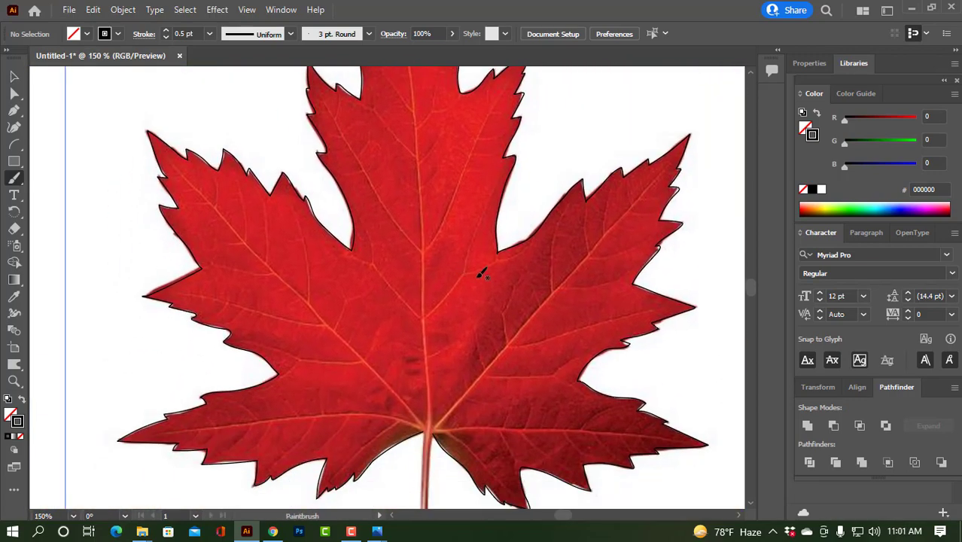
{"action": "scroll", "coordinate": [436, 343], "scroll_direction": "up", "scroll_amount": 1}
{"action": "left_click_drag", "start_coordinate": [436, 343], "coordinate": [510, 321]}
{"action": "scroll", "coordinate": [511, 321], "scroll_direction": "up", "scroll_amount": 1}
{"action": "left_click_drag", "start_coordinate": [667, 262], "coordinate": [535, 264]}
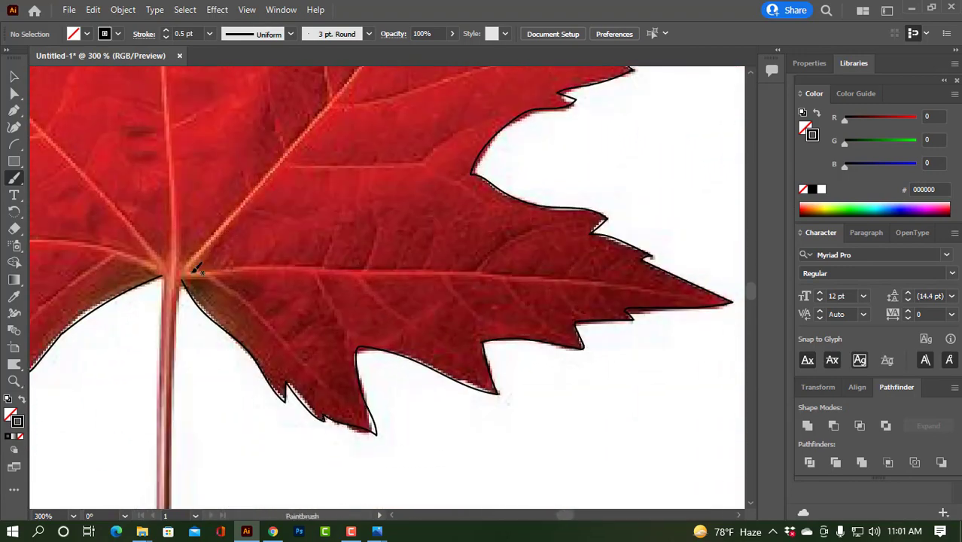
{"action": "left_click_drag", "start_coordinate": [241, 265], "coordinate": [481, 272]}
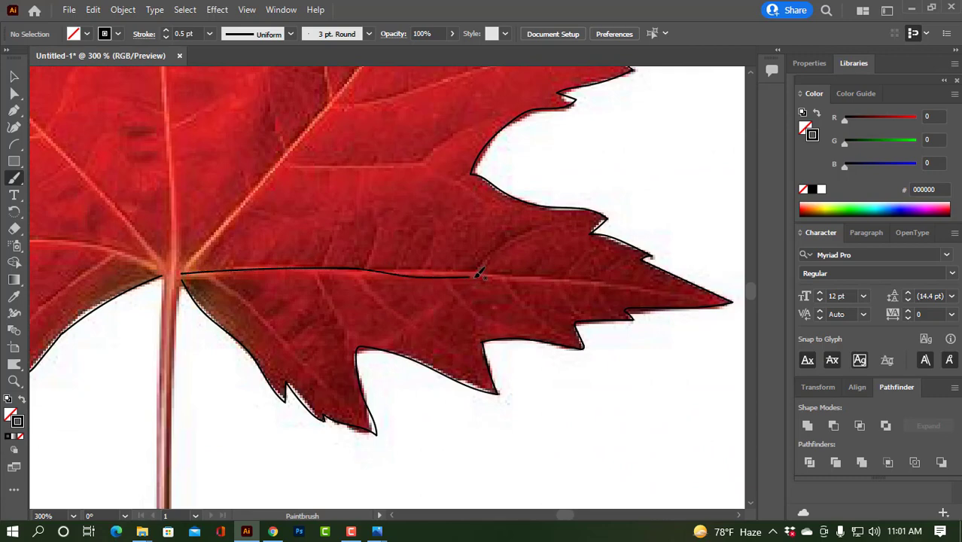
{"action": "key", "text": "ctrl+z"}
{"action": "left_click_drag", "start_coordinate": [184, 274], "coordinate": [254, 267]}
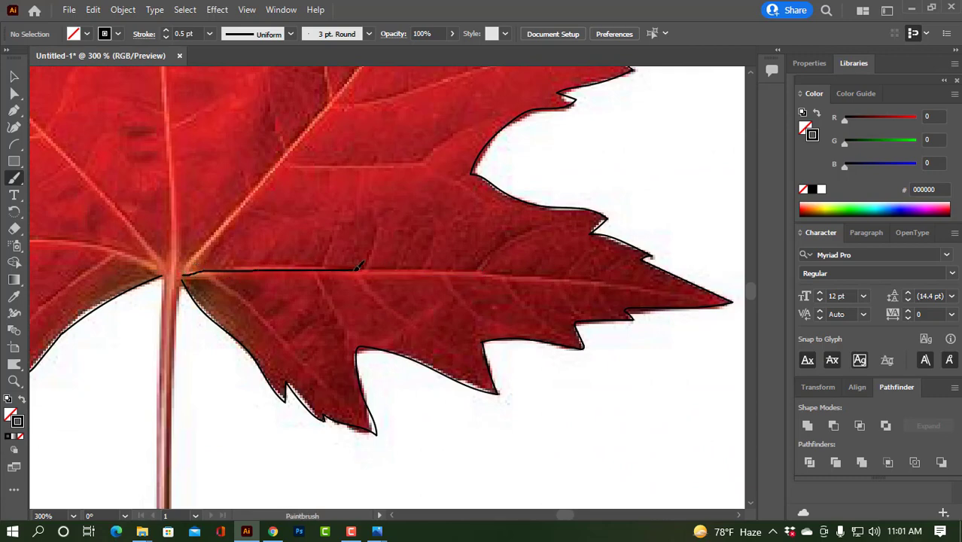
{"action": "left_click_drag", "start_coordinate": [360, 265], "coordinate": [664, 291]}
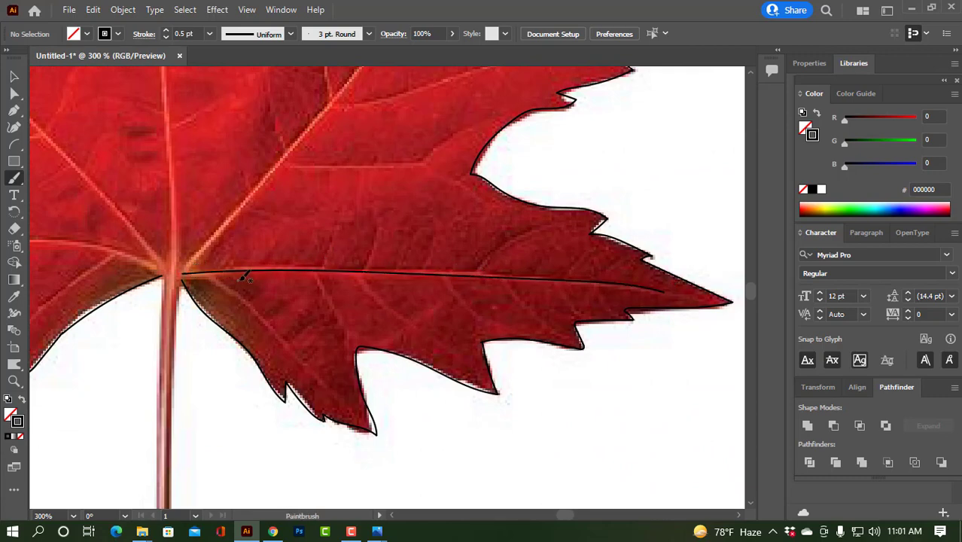
Step: Paint the side veins branching downward from the lower-right lobe's main vein toward its jagged underside
{"action": "mouse_move", "coordinate": [213, 267]}
{"action": "left_mouse_down"}
{"action": "mouse_move", "coordinate": [279, 316]}
{"action": "mouse_move", "coordinate": [331, 395]}
{"action": "left_mouse_up"}
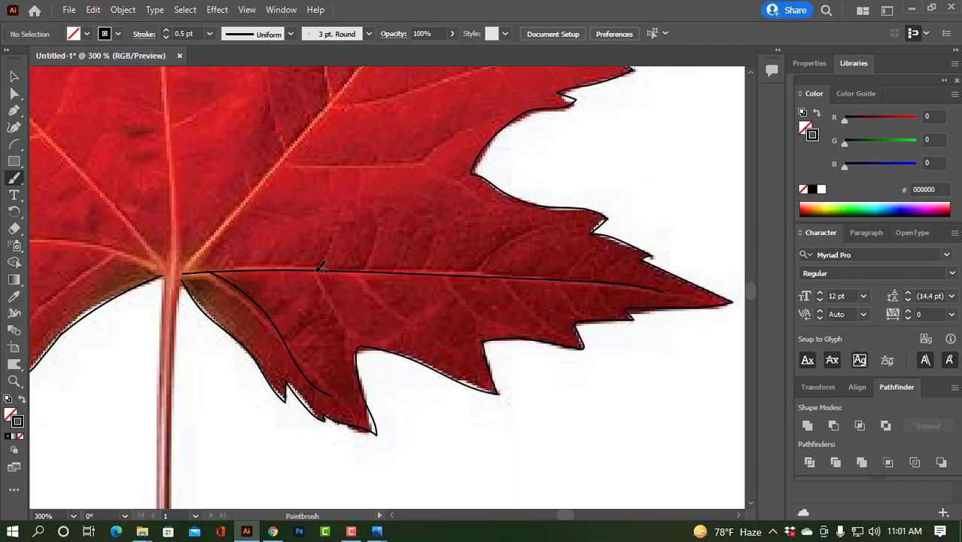
{"action": "left_click_drag", "start_coordinate": [315, 271], "coordinate": [351, 335]}
{"action": "left_click_drag", "start_coordinate": [370, 295], "coordinate": [461, 352]}
{"action": "mouse_move", "coordinate": [444, 275]}
{"action": "left_mouse_down"}
{"action": "mouse_move", "coordinate": [491, 316]}
{"action": "mouse_move", "coordinate": [558, 334]}
{"action": "left_mouse_up"}
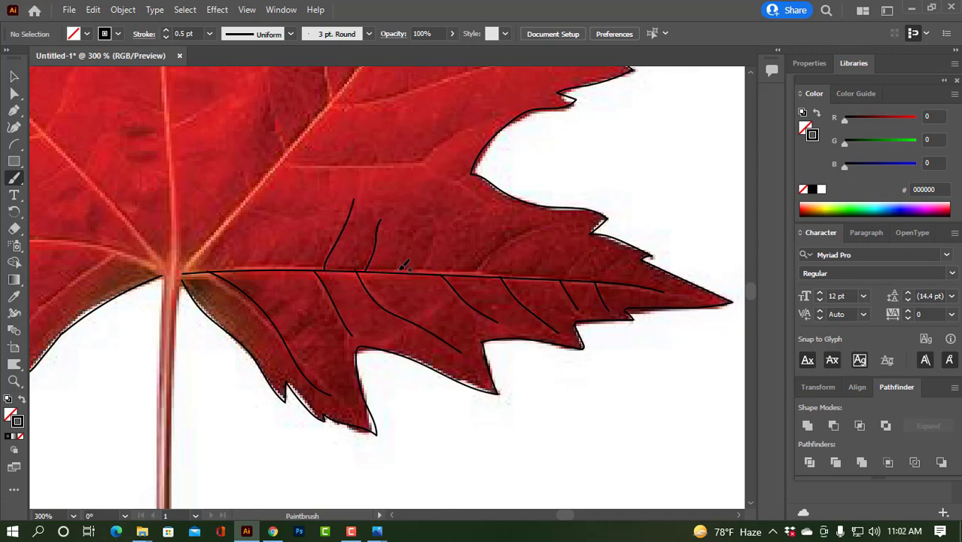
Step: Paint the curved side veins branching upward from the lower-right lobe's main vein, from near the stem to the tip
{"action": "left_click_drag", "start_coordinate": [478, 274], "coordinate": [551, 221]}
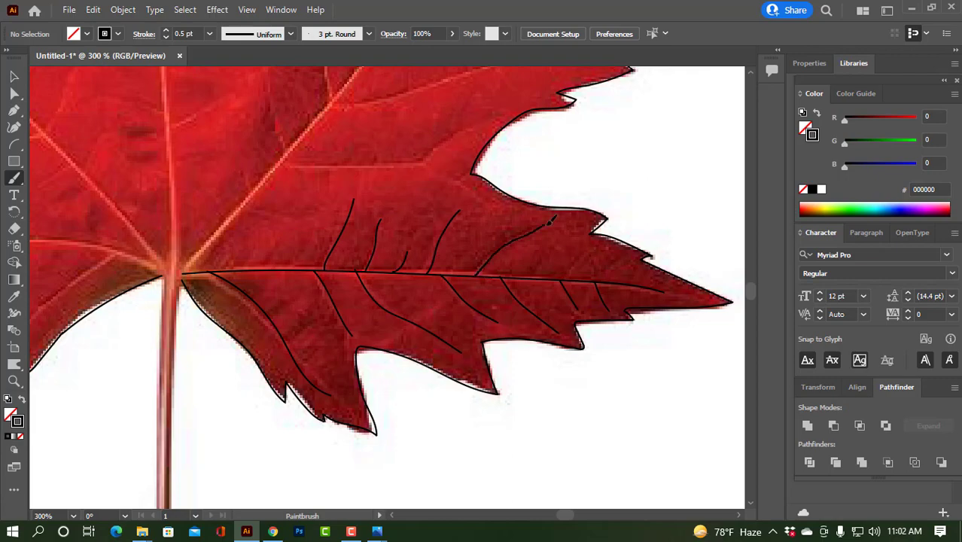
{"action": "left_click_drag", "start_coordinate": [576, 275], "coordinate": [605, 250]}
{"action": "left_click_drag", "start_coordinate": [256, 268], "coordinate": [316, 198]}
Step: Paint the upper-right lobe's main vein diagonally from the stem junction toward the lobe's tip
{"action": "key", "text": "space"}
{"action": "left_click_drag", "start_coordinate": [375, 156], "coordinate": [372, 292]}
{"action": "left_click_drag", "start_coordinate": [441, 399], "coordinate": [454, 322]}
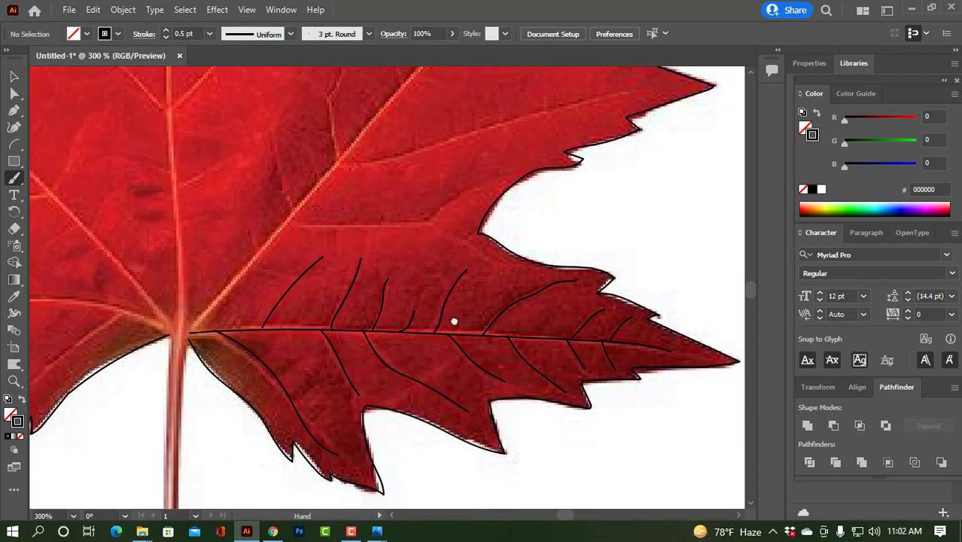
{"action": "left_click_drag", "start_coordinate": [240, 230], "coordinate": [232, 370]}
{"action": "left_click_drag", "start_coordinate": [188, 471], "coordinate": [316, 322]}
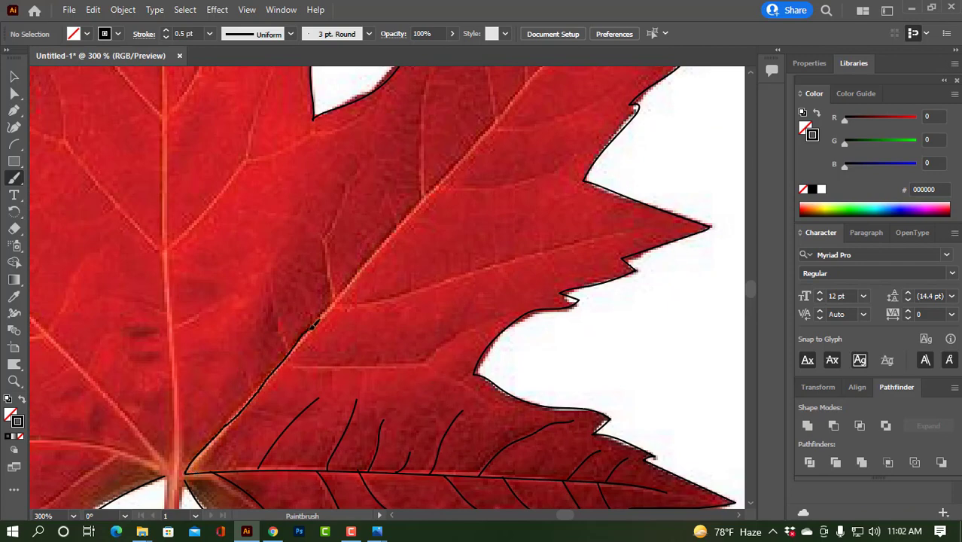
{"action": "left_click_drag", "start_coordinate": [369, 266], "coordinate": [500, 119]}
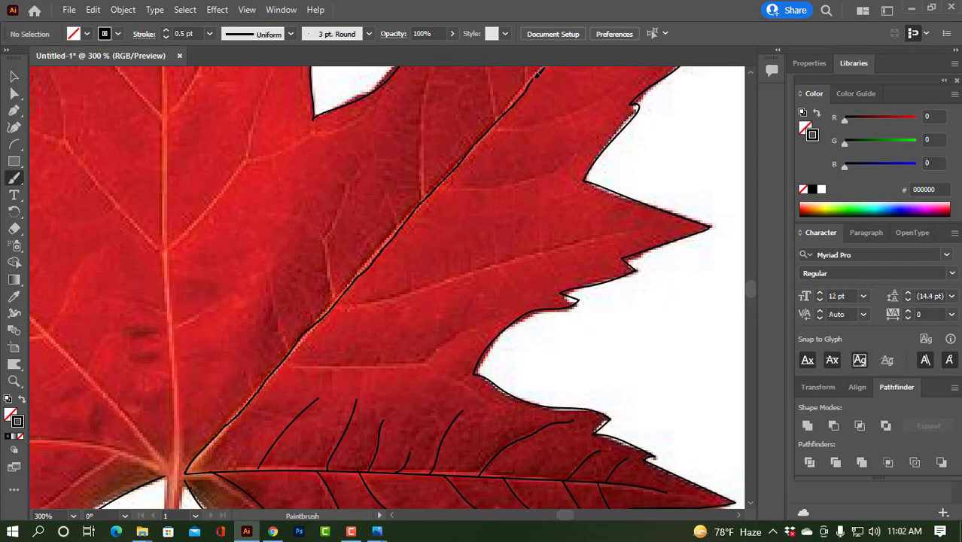
{"action": "key", "text": "space"}
{"action": "mouse_move", "coordinate": [538, 75]}
{"action": "left_mouse_down"}
{"action": "mouse_move", "coordinate": [410, 322]}
{"action": "mouse_move", "coordinate": [448, 271]}
{"action": "left_mouse_up"}
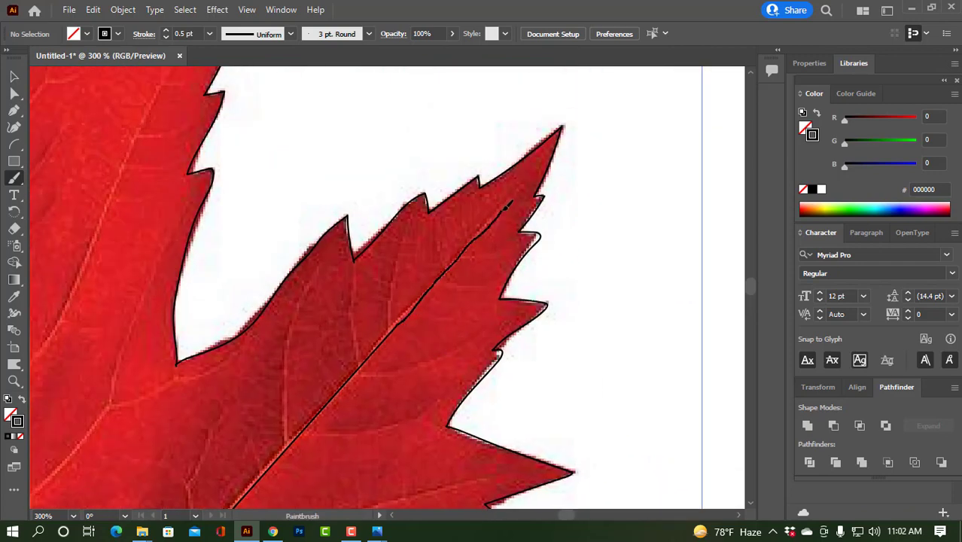
Step: Paint the lower side veins on the right of the upper-right lobe's main vein, including the forked ones
{"action": "key", "text": "space"}
{"action": "mouse_move", "coordinate": [305, 366]}
{"action": "left_mouse_down"}
{"action": "mouse_move", "coordinate": [425, 183]}
{"action": "mouse_move", "coordinate": [464, 78]}
{"action": "left_mouse_up"}
{"action": "mouse_move", "coordinate": [351, 317]}
{"action": "left_mouse_down"}
{"action": "mouse_move", "coordinate": [458, 313]}
{"action": "mouse_move", "coordinate": [516, 274]}
{"action": "left_mouse_up"}
{"action": "left_click_drag", "start_coordinate": [357, 258], "coordinate": [641, 192]}
{"action": "key", "text": "space"}
{"action": "left_click_drag", "start_coordinate": [420, 195], "coordinate": [458, 380]}
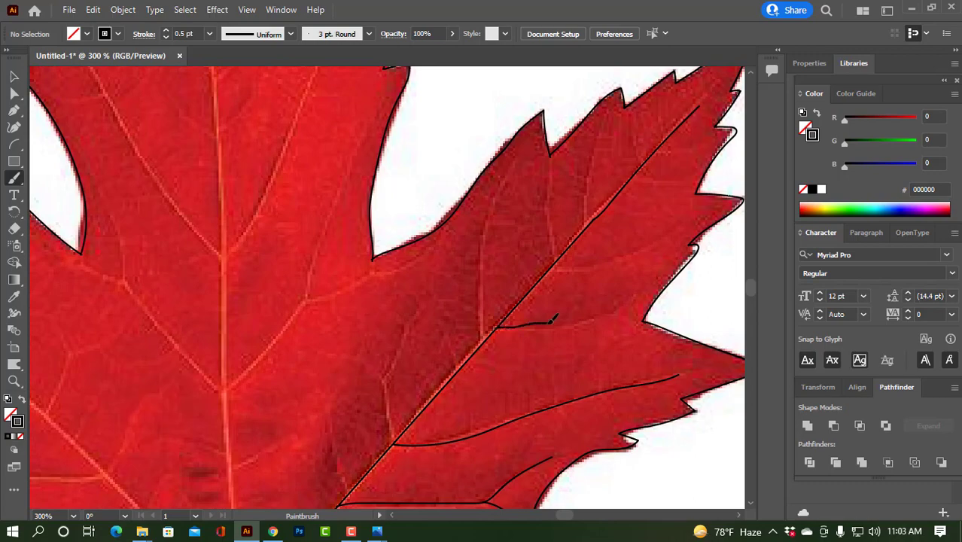
{"action": "mouse_move", "coordinate": [550, 323]}
{"action": "left_mouse_down"}
{"action": "mouse_move", "coordinate": [636, 299]}
{"action": "mouse_move", "coordinate": [632, 325]}
{"action": "left_mouse_up"}
Step: Paint the remaining right-hand side veins of the upper-right lobe up toward its tip
{"action": "key", "text": "space"}
{"action": "left_click_drag", "start_coordinate": [627, 223], "coordinate": [530, 396]}
{"action": "left_click_drag", "start_coordinate": [453, 441], "coordinate": [585, 394]}
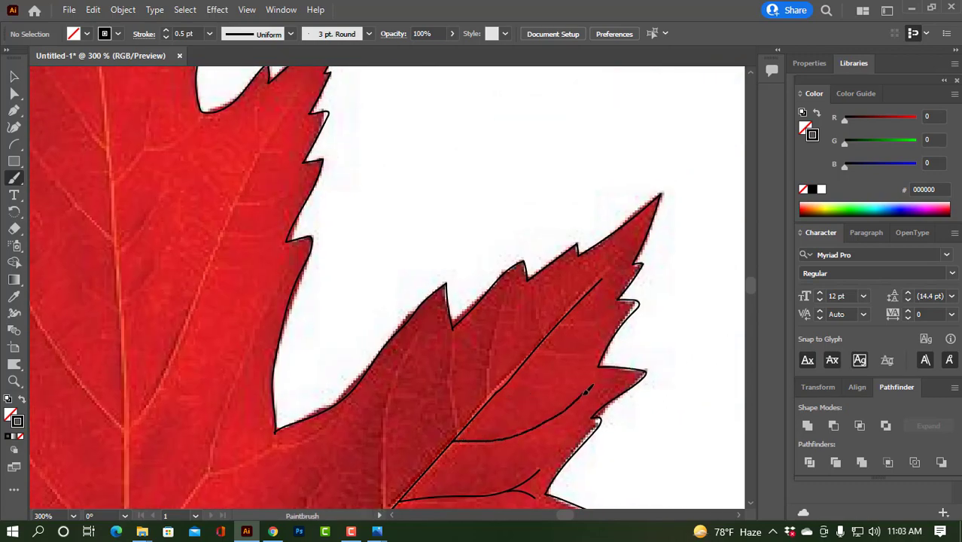
{"action": "left_click_drag", "start_coordinate": [509, 380], "coordinate": [561, 385]}
{"action": "mouse_move", "coordinate": [530, 353]}
{"action": "left_mouse_down"}
{"action": "mouse_move", "coordinate": [574, 351]}
{"action": "mouse_move", "coordinate": [619, 305]}
{"action": "left_mouse_up"}
Step: Paint the short vein and the forked vein on the left of the upper-right lobe's main vein, near its base
{"action": "key", "text": "space"}
{"action": "mouse_move", "coordinate": [442, 348]}
{"action": "left_mouse_down"}
{"action": "mouse_move", "coordinate": [438, 323]}
{"action": "mouse_move", "coordinate": [614, 55]}
{"action": "left_mouse_up"}
{"action": "mouse_move", "coordinate": [435, 332]}
{"action": "left_mouse_down"}
{"action": "mouse_move", "coordinate": [474, 325]}
{"action": "mouse_move", "coordinate": [493, 305]}
{"action": "mouse_move", "coordinate": [465, 258]}
{"action": "left_mouse_up"}
{"action": "mouse_move", "coordinate": [526, 294]}
{"action": "left_mouse_down"}
{"action": "mouse_move", "coordinate": [516, 226]}
{"action": "mouse_move", "coordinate": [475, 200]}
{"action": "left_mouse_up"}
{"action": "mouse_move", "coordinate": [516, 227]}
{"action": "left_mouse_down"}
{"action": "mouse_move", "coordinate": [552, 172]}
{"action": "mouse_move", "coordinate": [463, 220]}
{"action": "left_mouse_up"}
Step: Paint the rest of the upper-right lobe's left-hand side veins, from the long middle vein up to the tip
{"action": "key", "text": "space"}
{"action": "mouse_move", "coordinate": [365, 414]}
{"action": "left_mouse_down"}
{"action": "mouse_move", "coordinate": [364, 331]}
{"action": "mouse_move", "coordinate": [392, 247]}
{"action": "left_mouse_up"}
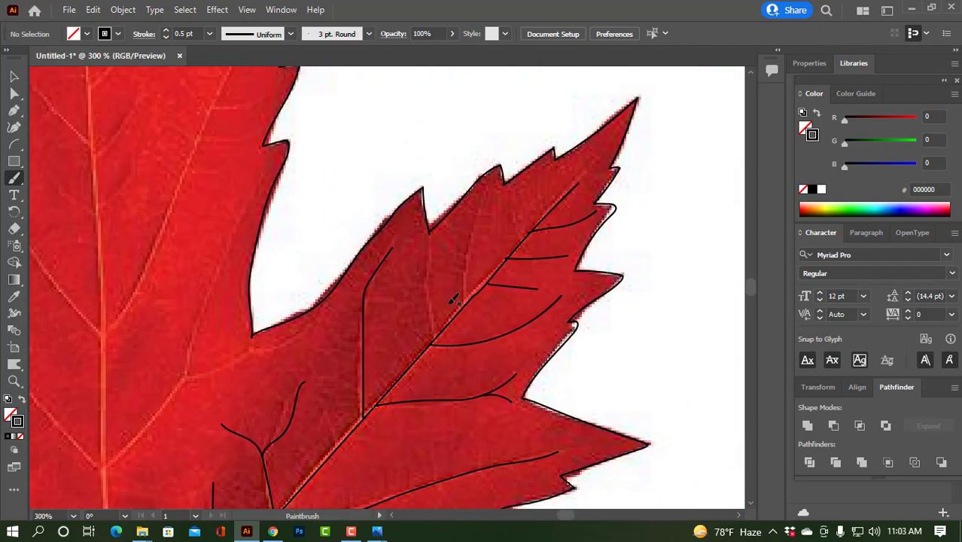
{"action": "left_click_drag", "start_coordinate": [434, 320], "coordinate": [430, 243]}
{"action": "left_click_drag", "start_coordinate": [468, 300], "coordinate": [484, 210]}
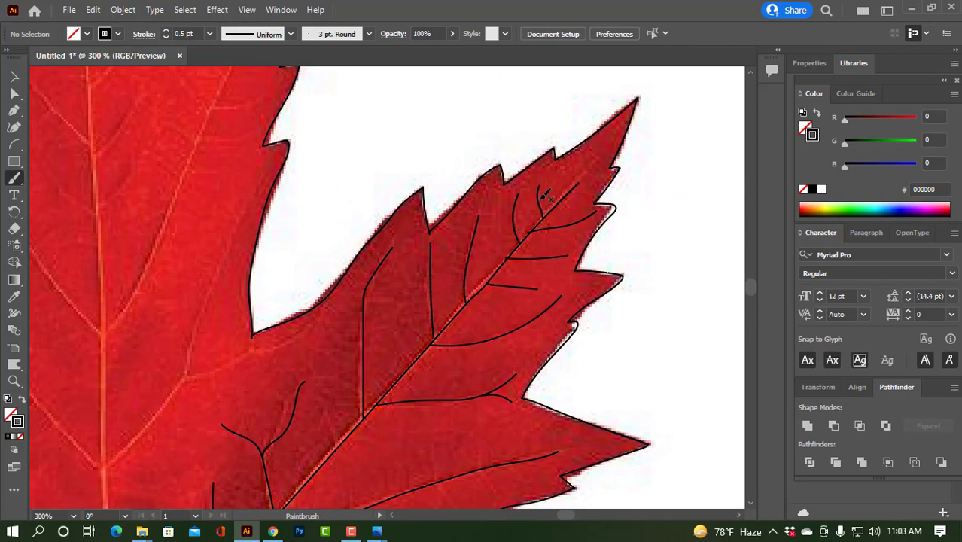
Step: Paint the lower-left lobe's main vein from the stem junction toward the tip, replacing the first stroke
{"action": "key", "text": "space"}
{"action": "left_click_drag", "start_coordinate": [205, 464], "coordinate": [524, 178]}
{"action": "mouse_move", "coordinate": [450, 402]}
{"action": "left_mouse_down"}
{"action": "mouse_move", "coordinate": [593, 379]}
{"action": "mouse_move", "coordinate": [426, 348]}
{"action": "mouse_move", "coordinate": [87, 365]}
{"action": "left_mouse_up"}
{"action": "key", "text": "space"}
{"action": "left_click_drag", "start_coordinate": [244, 344], "coordinate": [407, 290]}
{"action": "key", "text": "ctrl+z"}
{"action": "mouse_move", "coordinate": [195, 326]}
{"action": "left_mouse_down"}
{"action": "mouse_move", "coordinate": [518, 290]}
{"action": "mouse_move", "coordinate": [667, 295]}
{"action": "mouse_move", "coordinate": [718, 321]}
{"action": "mouse_move", "coordinate": [497, 344]}
{"action": "mouse_move", "coordinate": [358, 454]}
{"action": "left_mouse_up"}
Step: Paint the side veins branching downward from the lower-left lobe's main vein, redoing one misplaced stroke
{"action": "key", "text": "space"}
{"action": "left_click_drag", "start_coordinate": [386, 333], "coordinate": [329, 395]}
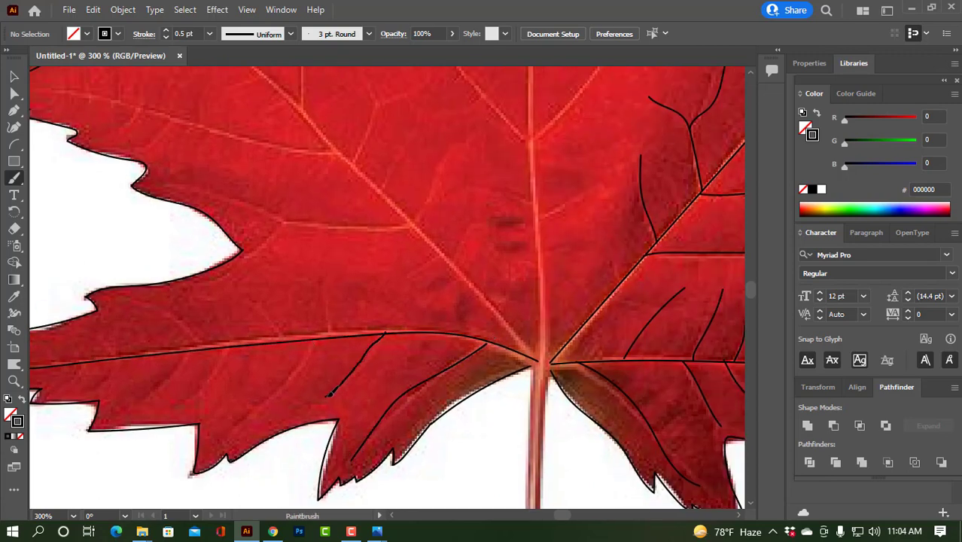
{"action": "left_click_drag", "start_coordinate": [307, 364], "coordinate": [217, 442]}
{"action": "key", "text": "ctrl+z"}
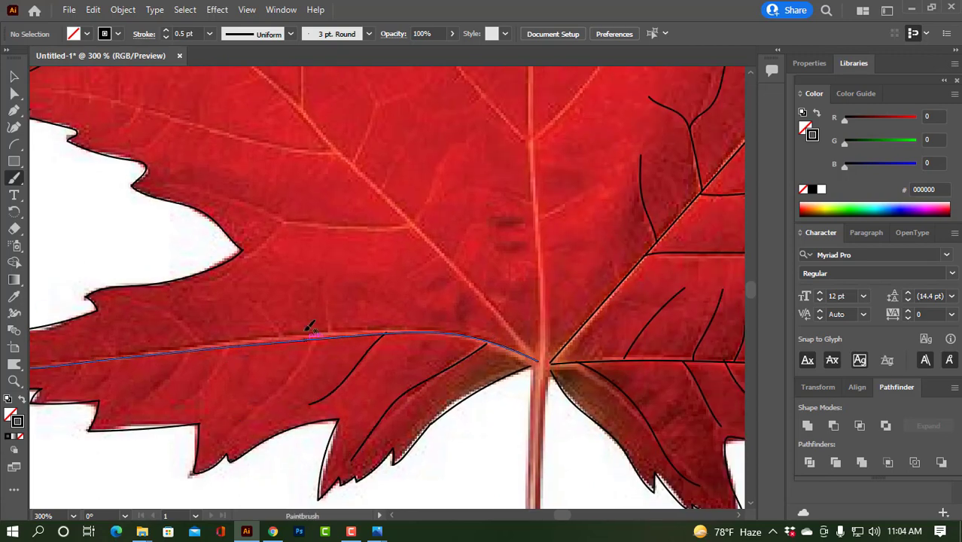
{"action": "left_click_drag", "start_coordinate": [309, 344], "coordinate": [223, 436]}
{"action": "mouse_move", "coordinate": [226, 341]}
{"action": "left_mouse_down"}
{"action": "mouse_move", "coordinate": [387, 332]}
{"action": "mouse_move", "coordinate": [381, 370]}
{"action": "mouse_move", "coordinate": [339, 400]}
{"action": "mouse_move", "coordinate": [292, 408]}
{"action": "left_mouse_up"}
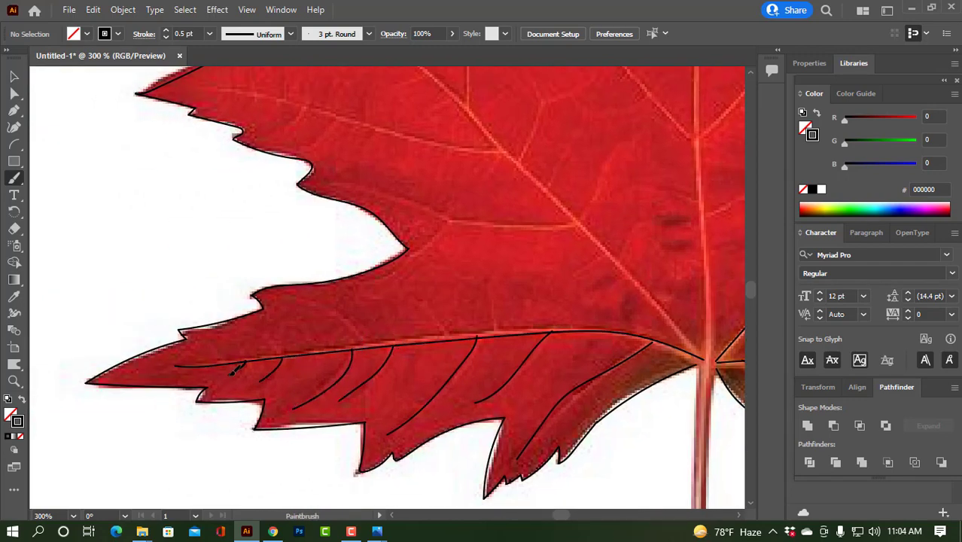
Step: Paint the side veins branching upward from the lower-left lobe's main vein, including the forked middle one
{"action": "mouse_move", "coordinate": [299, 293]}
{"action": "left_mouse_down"}
{"action": "mouse_move", "coordinate": [340, 316]}
{"action": "mouse_move", "coordinate": [371, 347]}
{"action": "left_mouse_up"}
{"action": "mouse_move", "coordinate": [386, 288]}
{"action": "left_mouse_down"}
{"action": "mouse_move", "coordinate": [452, 333]}
{"action": "mouse_move", "coordinate": [294, 270]}
{"action": "mouse_move", "coordinate": [304, 320]}
{"action": "left_mouse_up"}
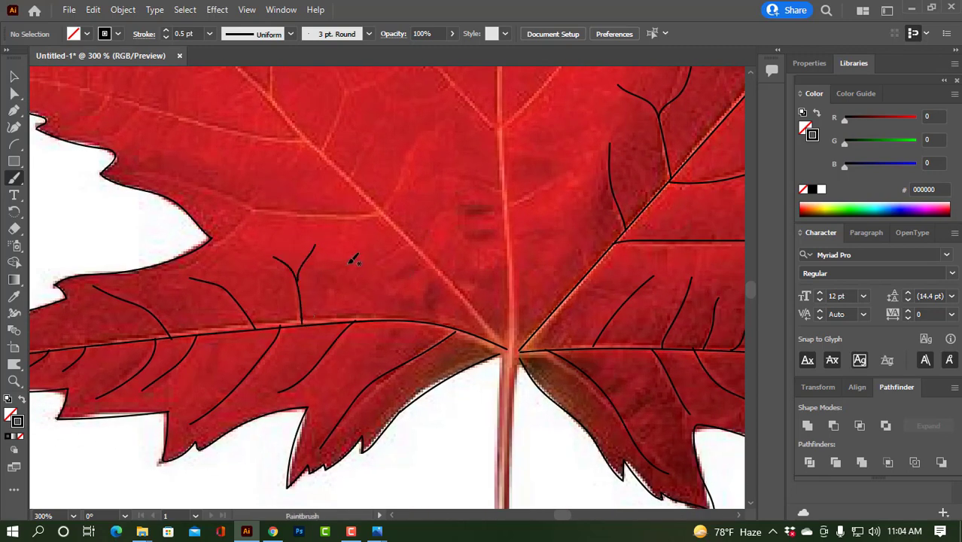
{"action": "mouse_move", "coordinate": [348, 264]}
{"action": "left_mouse_down"}
{"action": "mouse_move", "coordinate": [423, 301]}
{"action": "mouse_move", "coordinate": [430, 323]}
{"action": "left_mouse_up"}
Step: Paint the upper-left lobe's main vein from the stem junction up toward the lobe's tip
{"action": "left_click_drag", "start_coordinate": [486, 281], "coordinate": [511, 413]}
{"action": "mouse_move", "coordinate": [532, 476]}
{"action": "left_mouse_down"}
{"action": "mouse_move", "coordinate": [473, 409]}
{"action": "mouse_move", "coordinate": [138, 65]}
{"action": "left_mouse_up"}
{"action": "mouse_move", "coordinate": [209, 87]}
{"action": "left_mouse_down"}
{"action": "mouse_move", "coordinate": [400, 368]}
{"action": "mouse_move", "coordinate": [214, 214]}
{"action": "left_mouse_up"}
{"action": "left_click_drag", "start_coordinate": [418, 332], "coordinate": [415, 369]}
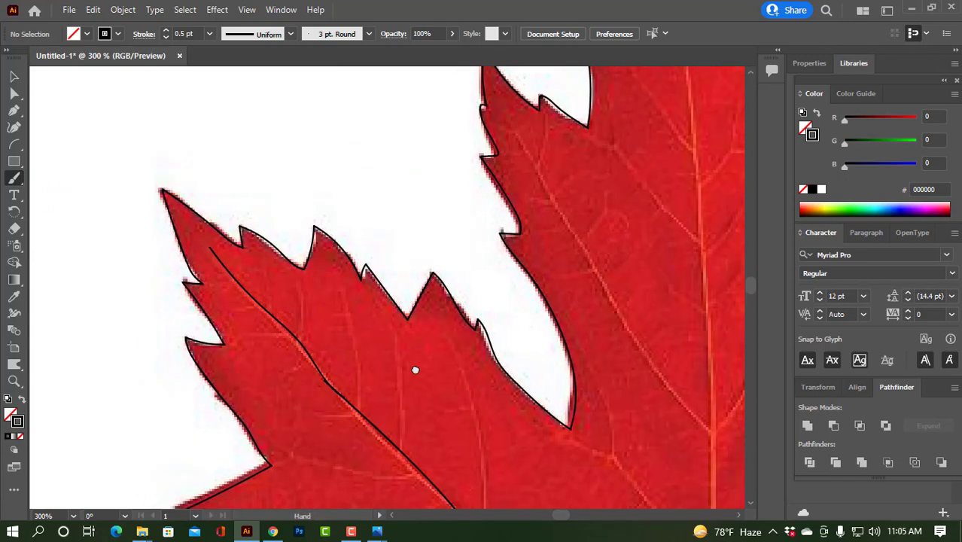
Step: Paint the curved side veins on both sides of the upper-left lobe's main vein, from the tip to mid-lobe
{"action": "left_click_drag", "start_coordinate": [304, 282], "coordinate": [308, 348]}
{"action": "mouse_move", "coordinate": [223, 306]}
{"action": "left_mouse_down"}
{"action": "mouse_move", "coordinate": [258, 309]}
{"action": "mouse_move", "coordinate": [302, 342]}
{"action": "left_mouse_up"}
{"action": "left_click_drag", "start_coordinate": [269, 263], "coordinate": [282, 323]}
{"action": "left_click_drag", "start_coordinate": [368, 370], "coordinate": [345, 229]}
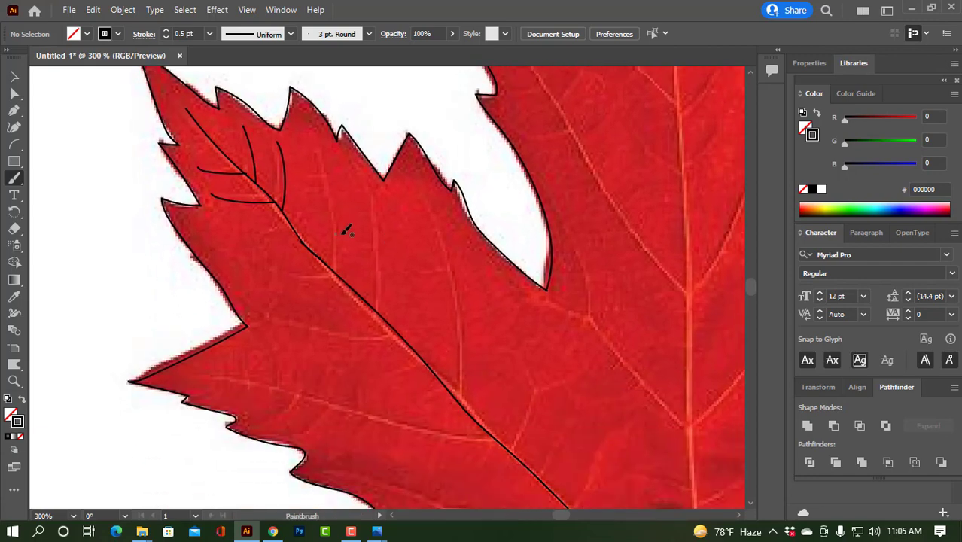
{"action": "mouse_move", "coordinate": [222, 248]}
{"action": "left_mouse_down"}
{"action": "mouse_move", "coordinate": [313, 282]}
{"action": "mouse_move", "coordinate": [342, 282]}
{"action": "left_mouse_up"}
{"action": "left_click_drag", "start_coordinate": [314, 141], "coordinate": [341, 235]}
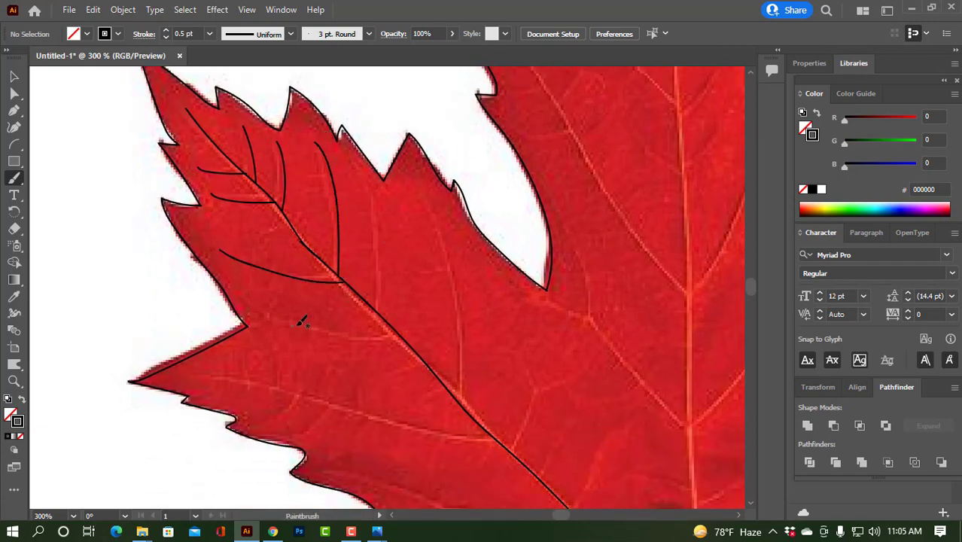
{"action": "left_click_drag", "start_coordinate": [260, 317], "coordinate": [373, 333]}
{"action": "left_click_drag", "start_coordinate": [372, 193], "coordinate": [378, 313]}
Step: Paint the long lower-left side vein and the long right-hand side vein of the upper-left lobe, redoing the latter stroke
{"action": "left_click_drag", "start_coordinate": [529, 356], "coordinate": [462, 173]}
{"action": "left_click_drag", "start_coordinate": [135, 192], "coordinate": [375, 252]}
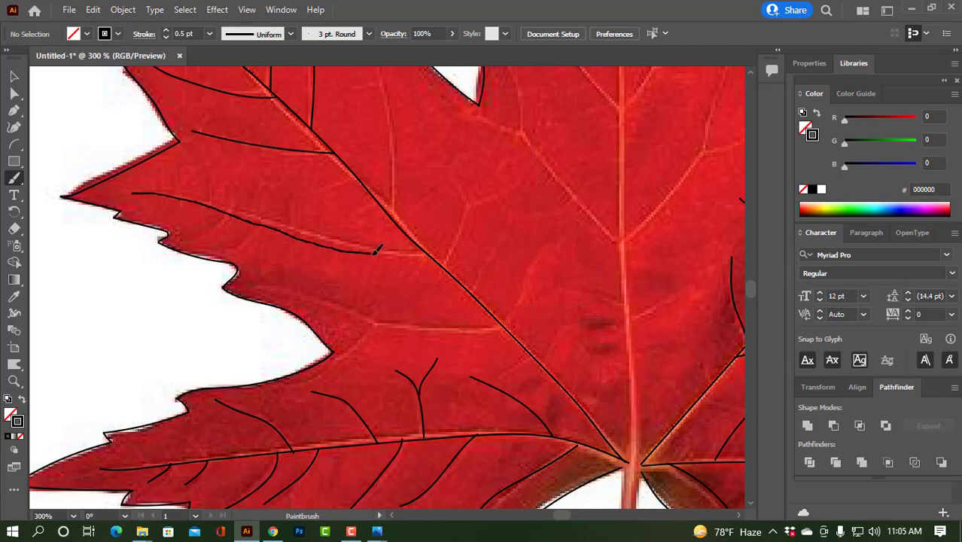
{"action": "left_click_drag", "start_coordinate": [434, 258], "coordinate": [432, 258]}
{"action": "left_click_drag", "start_coordinate": [430, 137], "coordinate": [404, 292]}
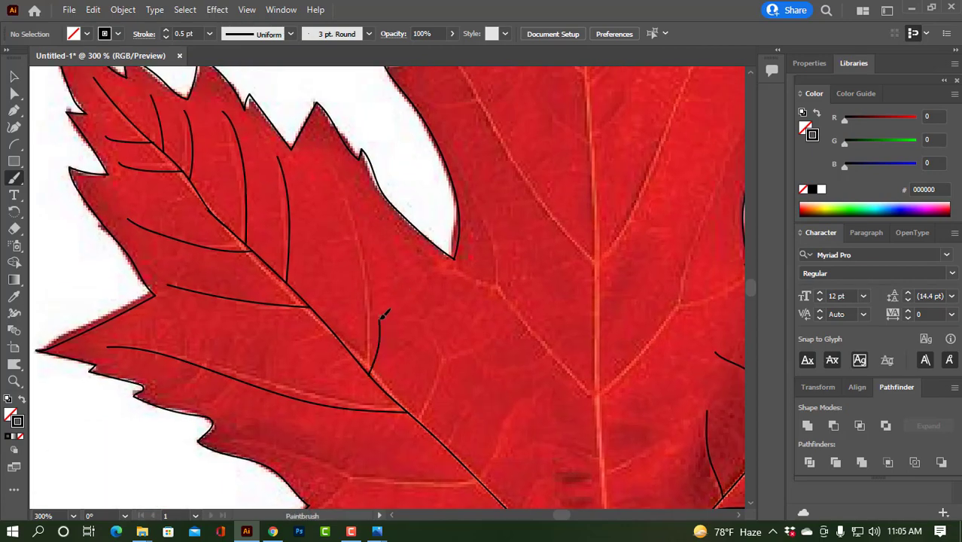
{"action": "key", "text": "ctrl+z"}
{"action": "mouse_move", "coordinate": [333, 159]}
{"action": "left_mouse_down"}
{"action": "mouse_move", "coordinate": [367, 240]}
{"action": "mouse_move", "coordinate": [374, 381]}
{"action": "left_mouse_up"}
Step: Paint the forked side vein running from the upper-left lobe's main vein toward the notch above the lower-left lobe
{"action": "left_click_drag", "start_coordinate": [480, 375], "coordinate": [390, 138]}
{"action": "mouse_move", "coordinate": [161, 200]}
{"action": "left_mouse_down"}
{"action": "mouse_move", "coordinate": [264, 239]}
{"action": "mouse_move", "coordinate": [399, 242]}
{"action": "left_mouse_up"}
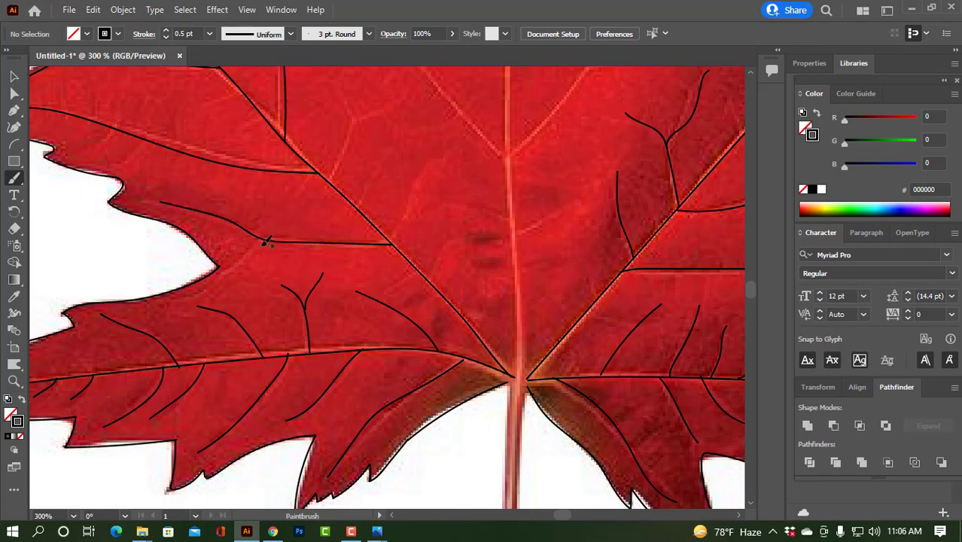
{"action": "left_click_drag", "start_coordinate": [241, 263], "coordinate": [189, 296]}
Step: Paint the forked vein and the remaining short veins on the inner side of the upper-left lobe's main vein, near its base
{"action": "mouse_move", "coordinate": [301, 201]}
{"action": "left_mouse_down"}
{"action": "mouse_move", "coordinate": [212, 351]}
{"action": "mouse_move", "coordinate": [254, 243]}
{"action": "mouse_move", "coordinate": [245, 212]}
{"action": "left_mouse_up"}
{"action": "left_click_drag", "start_coordinate": [263, 271], "coordinate": [320, 234]}
{"action": "left_click_drag", "start_coordinate": [270, 389], "coordinate": [278, 261]}
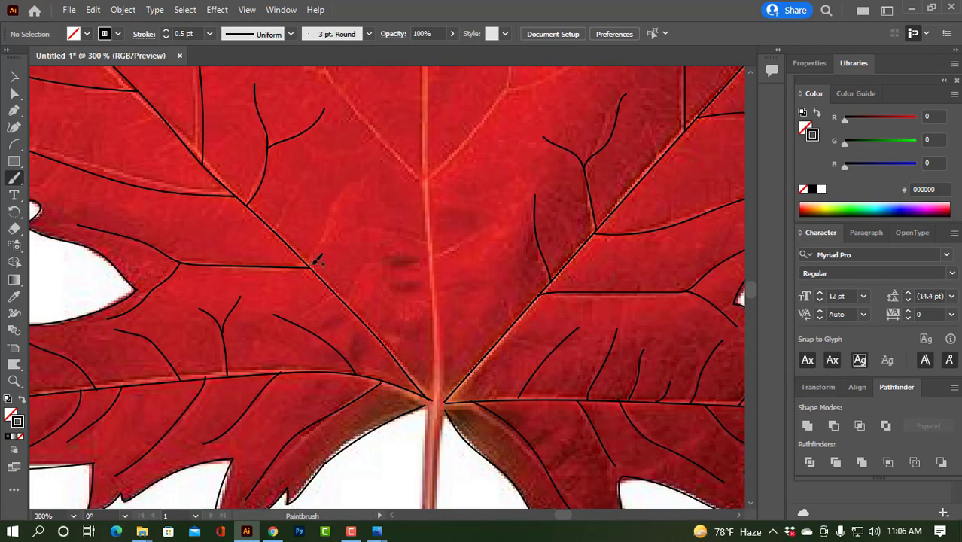
{"action": "left_click_drag", "start_coordinate": [390, 343], "coordinate": [355, 230]}
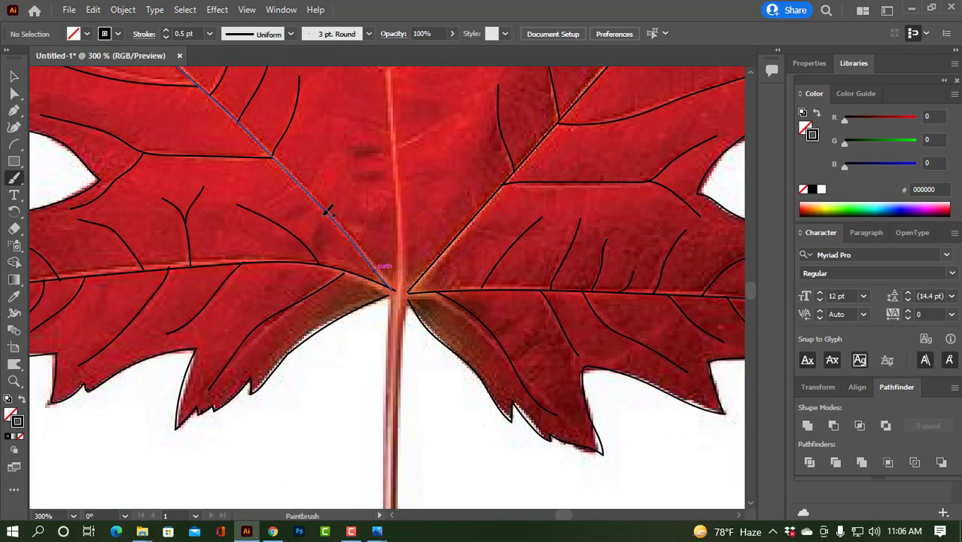
{"action": "left_click_drag", "start_coordinate": [375, 282], "coordinate": [316, 470]}
{"action": "left_click_drag", "start_coordinate": [363, 105], "coordinate": [395, 110]}
Step: Outline both long edges of the stem between its cut end and a point just above the vein junction
{"action": "scroll", "coordinate": [395, 110], "scroll_direction": "down", "scroll_amount": 2}
{"action": "scroll", "coordinate": [395, 110], "scroll_direction": "down", "scroll_amount": 2}
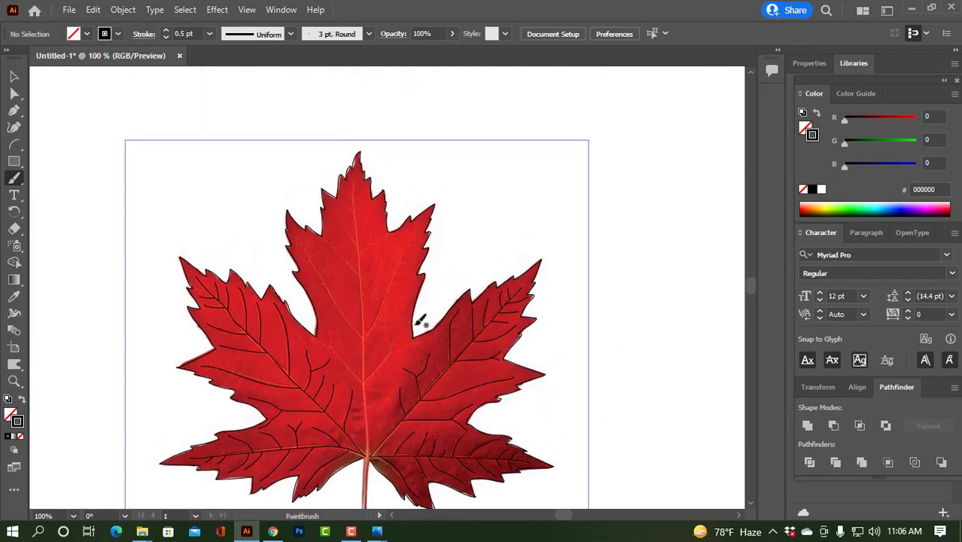
{"action": "scroll", "coordinate": [376, 357], "scroll_direction": "up", "scroll_amount": 2}
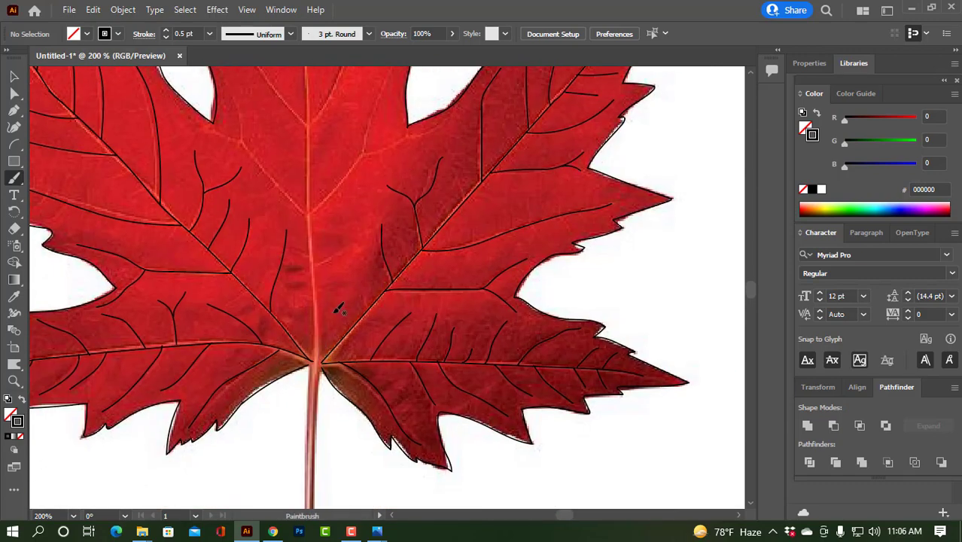
{"action": "left_click_drag", "start_coordinate": [381, 347], "coordinate": [397, 123]}
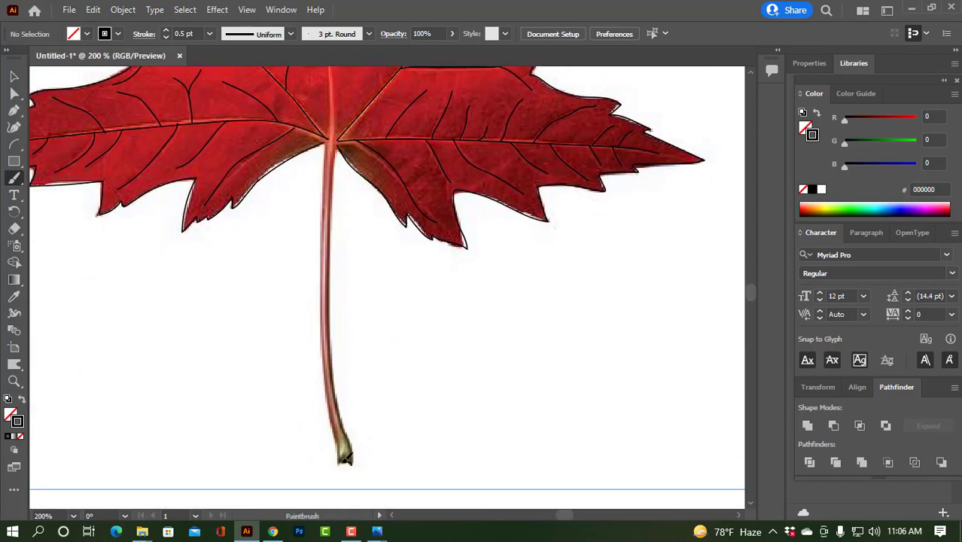
{"action": "left_click_drag", "start_coordinate": [328, 347], "coordinate": [332, 76]}
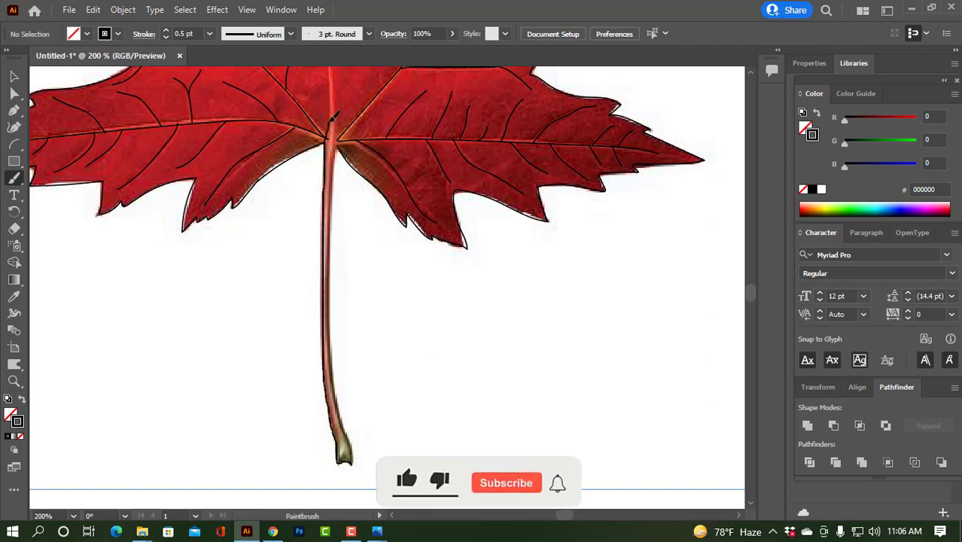
{"action": "left_click_drag", "start_coordinate": [364, 120], "coordinate": [377, 208]}
{"action": "left_click_drag", "start_coordinate": [473, 452], "coordinate": [462, 369]}
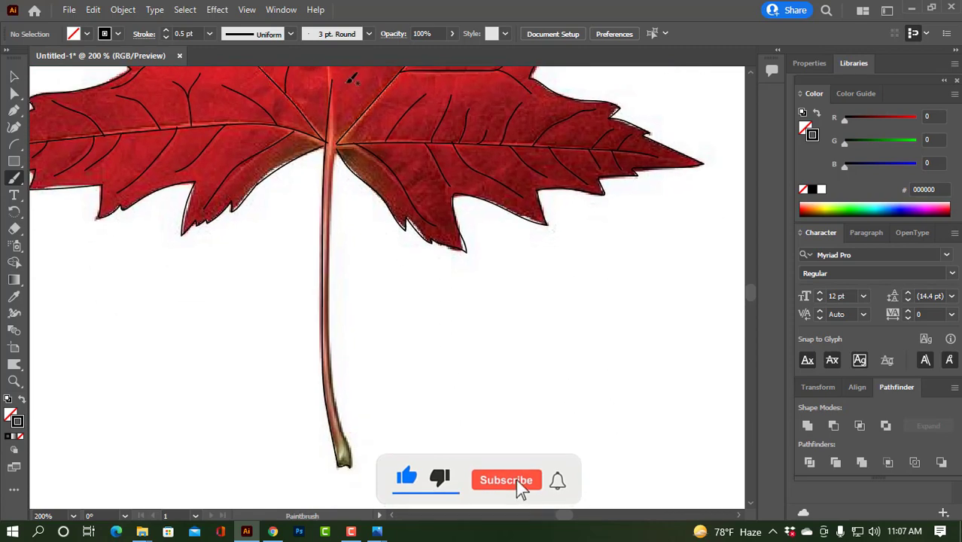
{"action": "left_click_drag", "start_coordinate": [335, 116], "coordinate": [329, 224]}
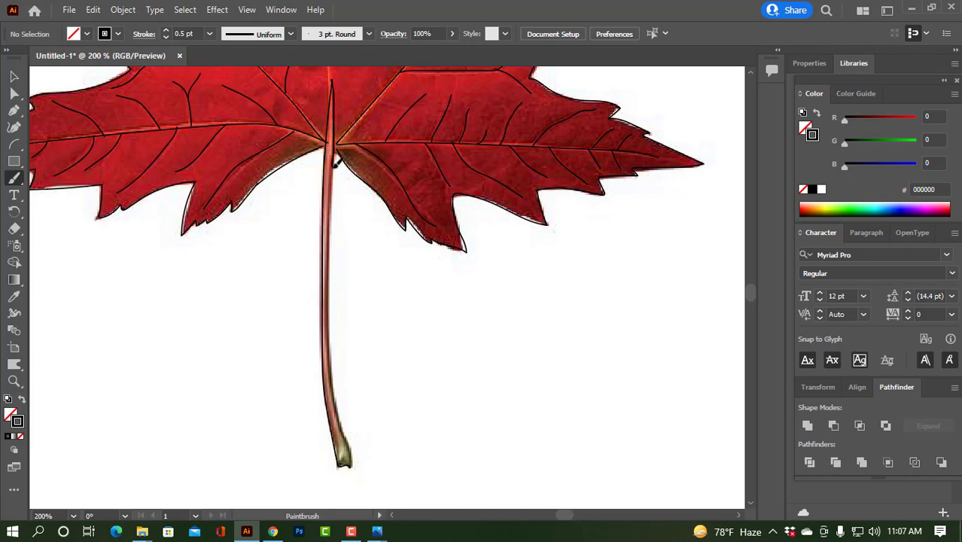
{"action": "mouse_move", "coordinate": [335, 164]}
{"action": "left_mouse_down"}
{"action": "mouse_move", "coordinate": [332, 296]}
{"action": "mouse_move", "coordinate": [360, 457]}
{"action": "left_mouse_up"}
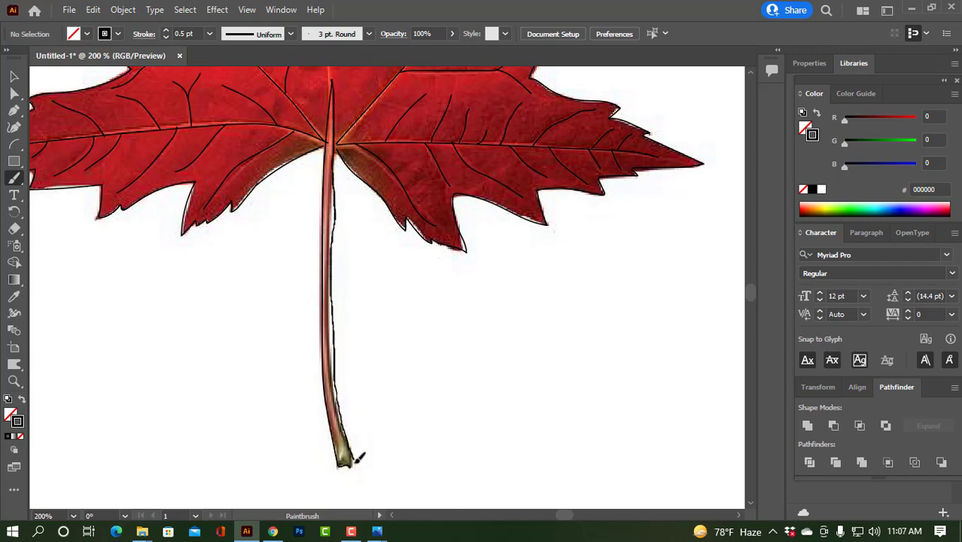
Step: Paint the central lobe's midrib from the top of the stem outline up toward the lobe's tip
{"action": "scroll", "coordinate": [376, 373], "scroll_direction": "up", "scroll_amount": 5}
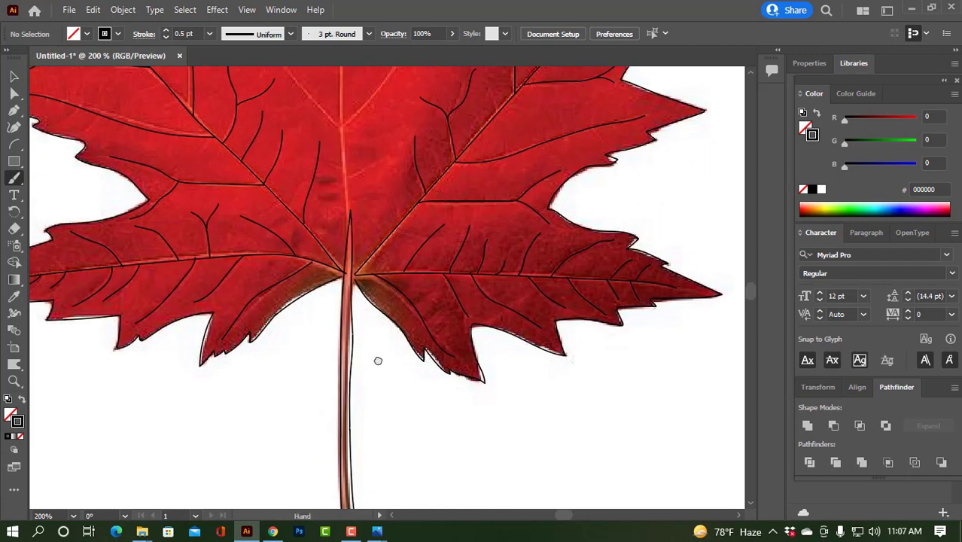
{"action": "mouse_move", "coordinate": [387, 331]}
{"action": "left_mouse_down"}
{"action": "mouse_move", "coordinate": [415, 389]}
{"action": "mouse_move", "coordinate": [384, 474]}
{"action": "left_mouse_up"}
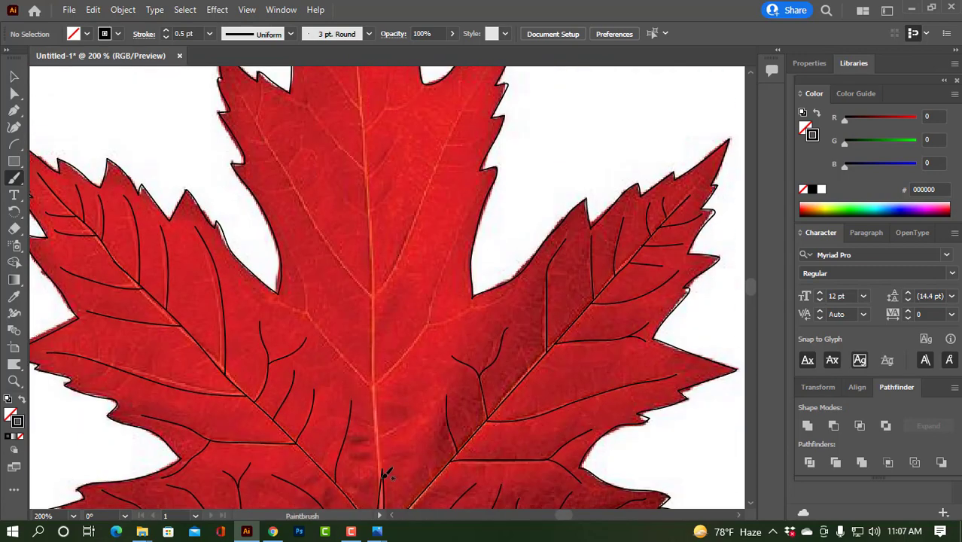
{"action": "left_click_drag", "start_coordinate": [382, 438], "coordinate": [349, 14]}
{"action": "mouse_move", "coordinate": [399, 156]}
{"action": "left_mouse_down"}
{"action": "mouse_move", "coordinate": [419, 325]}
{"action": "mouse_move", "coordinate": [415, 207]}
{"action": "mouse_move", "coordinate": [455, 176]}
{"action": "mouse_move", "coordinate": [419, 264]}
{"action": "left_mouse_up"}
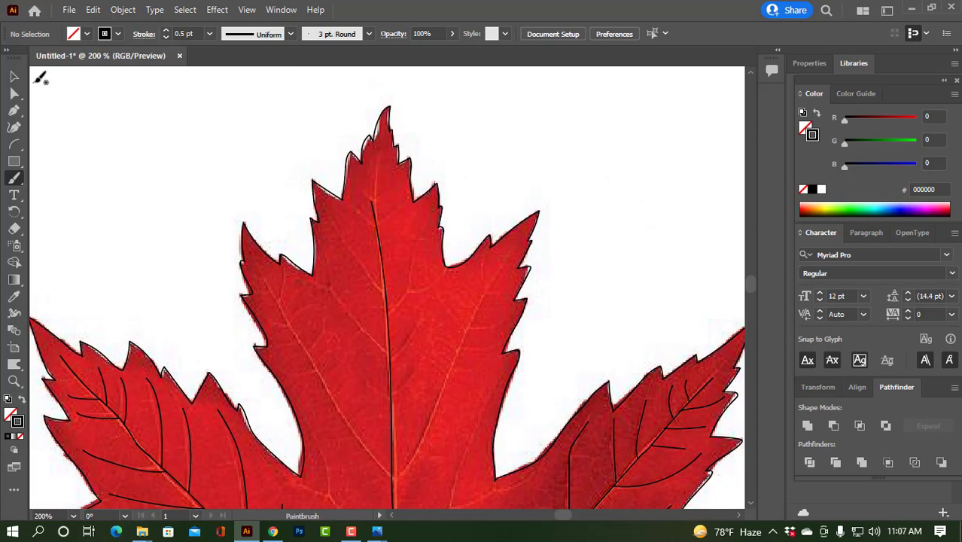
Step: Paint the short and forked side veins branching from both sides of the upper part of the central lobe's midrib
{"action": "left_click_drag", "start_coordinate": [560, 273], "coordinate": [529, 185]}
{"action": "left_click_drag", "start_coordinate": [303, 134], "coordinate": [353, 198]}
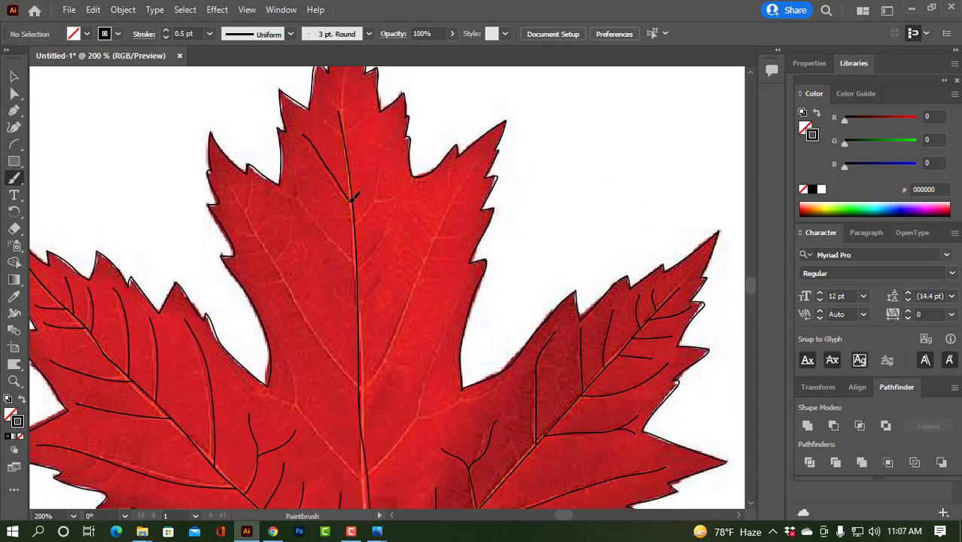
{"action": "key", "text": "ctrl+z"}
{"action": "left_click_drag", "start_coordinate": [356, 260], "coordinate": [313, 203]}
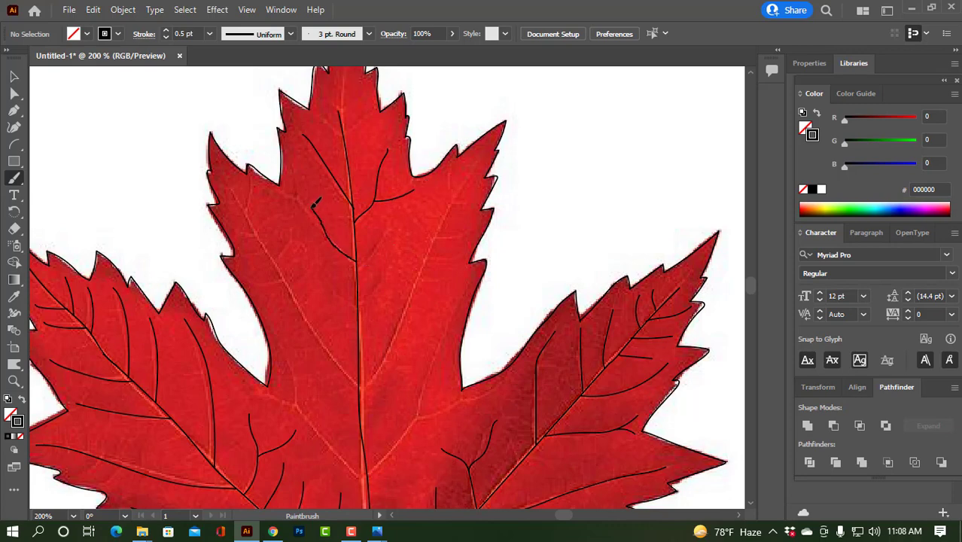
{"action": "left_click_drag", "start_coordinate": [356, 268], "coordinate": [410, 215]}
Step: Paint the long lateral vein on each side of the central lobe's midrib, with the short veins branching from both
{"action": "left_click_drag", "start_coordinate": [364, 386], "coordinate": [477, 168]}
{"action": "left_click_drag", "start_coordinate": [359, 380], "coordinate": [232, 184]}
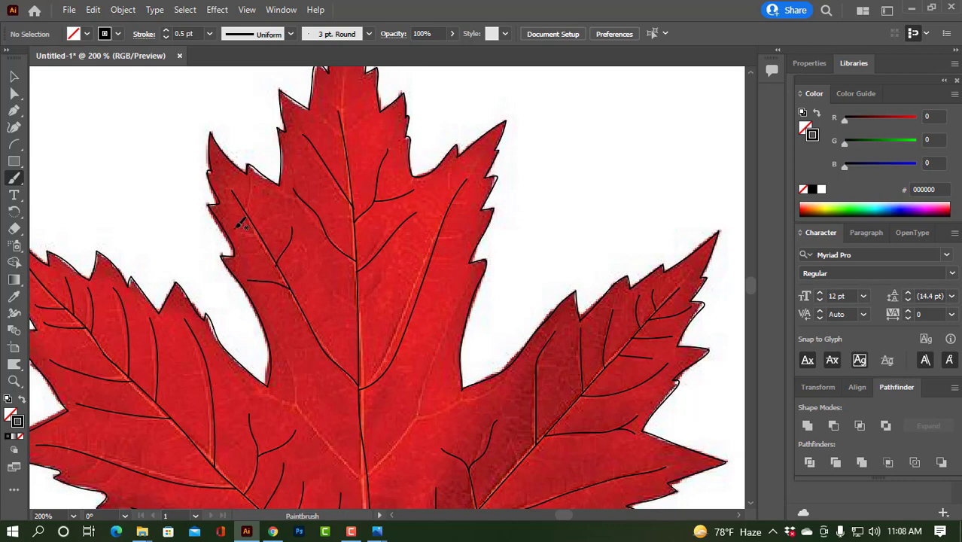
{"action": "left_click_drag", "start_coordinate": [322, 231], "coordinate": [355, 262]}
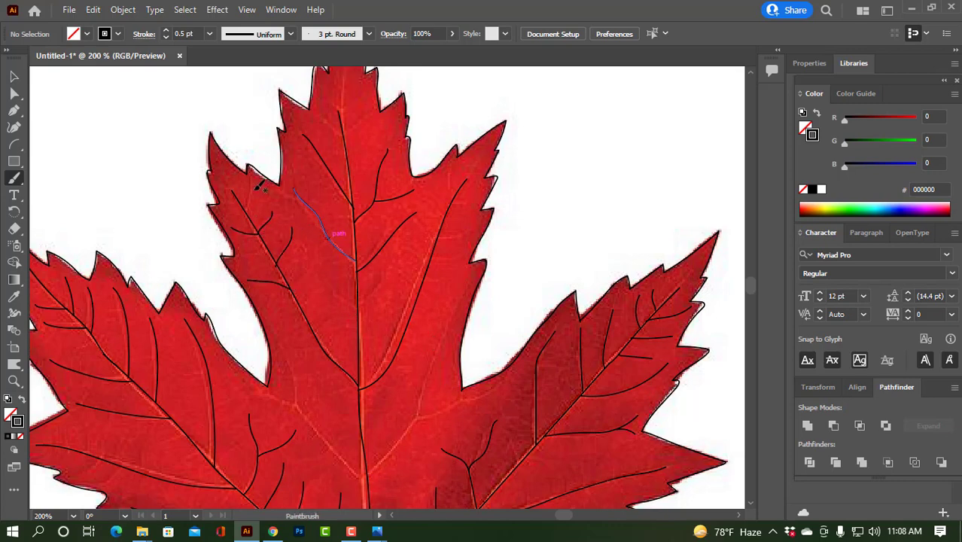
{"action": "left_click_drag", "start_coordinate": [329, 356], "coordinate": [292, 241]}
{"action": "mouse_move", "coordinate": [404, 163]}
{"action": "left_mouse_down"}
{"action": "mouse_move", "coordinate": [393, 268]}
{"action": "mouse_move", "coordinate": [420, 243]}
{"action": "left_mouse_up"}
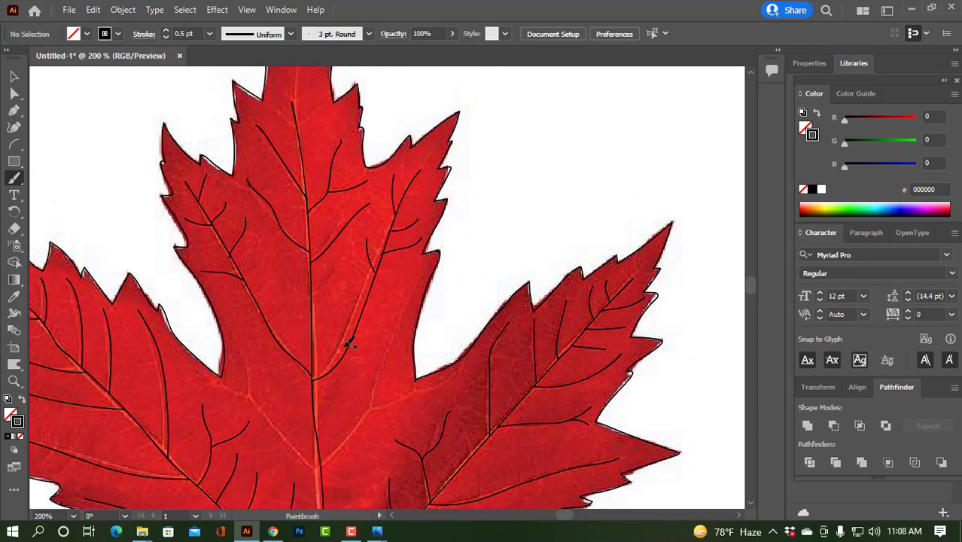
{"action": "key", "text": "ctrl+z"}
Step: Paint the forked veins on both sides of the midrib's lower part, plus the short vein just above the stem junction
{"action": "scroll", "coordinate": [313, 301], "scroll_direction": "down", "scroll_amount": 5}
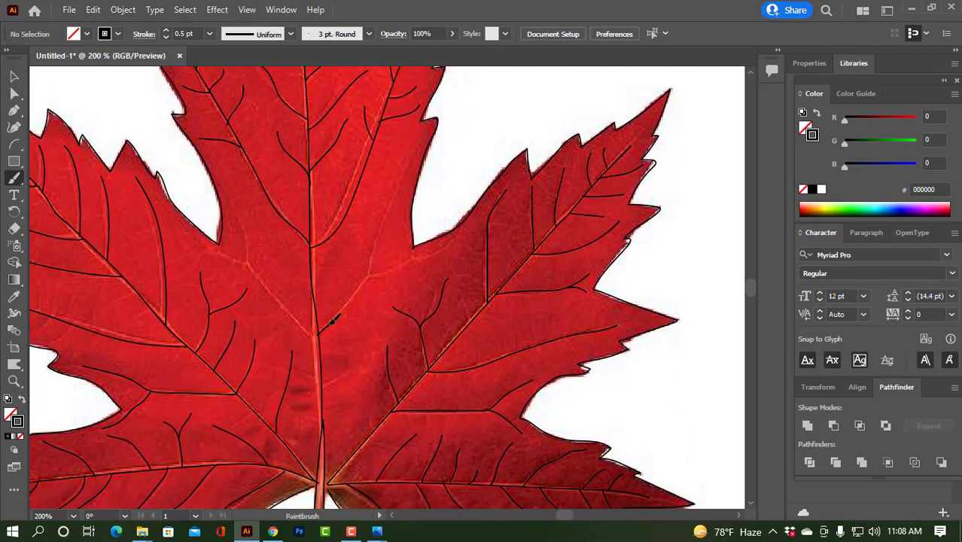
{"action": "left_click_drag", "start_coordinate": [332, 319], "coordinate": [393, 201]}
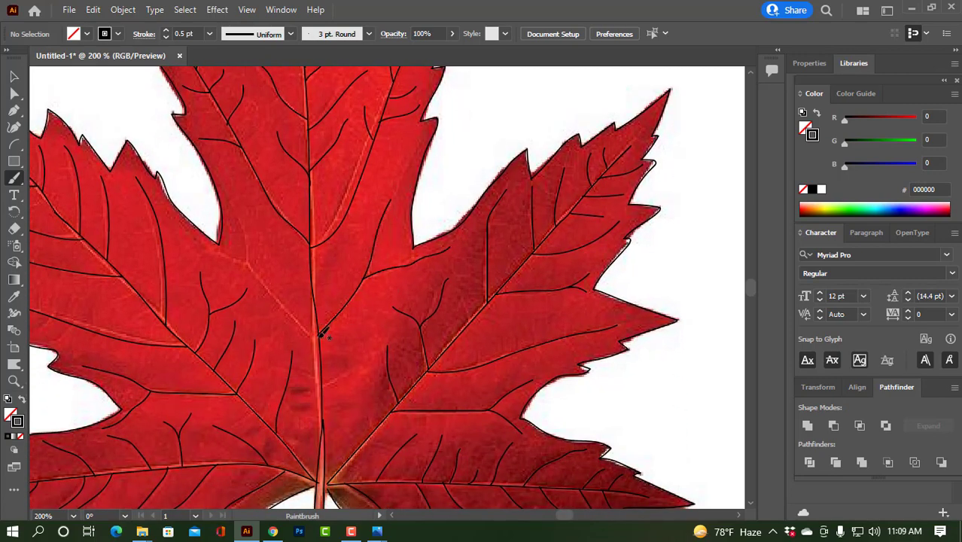
{"action": "left_click_drag", "start_coordinate": [320, 335], "coordinate": [207, 251]}
{"action": "left_click_drag", "start_coordinate": [263, 290], "coordinate": [244, 209]}
{"action": "mouse_move", "coordinate": [427, 437]}
{"action": "left_mouse_down"}
{"action": "mouse_move", "coordinate": [404, 296]}
{"action": "mouse_move", "coordinate": [409, 309]}
{"action": "left_mouse_up"}
{"action": "left_click_drag", "start_coordinate": [308, 257], "coordinate": [350, 225]}
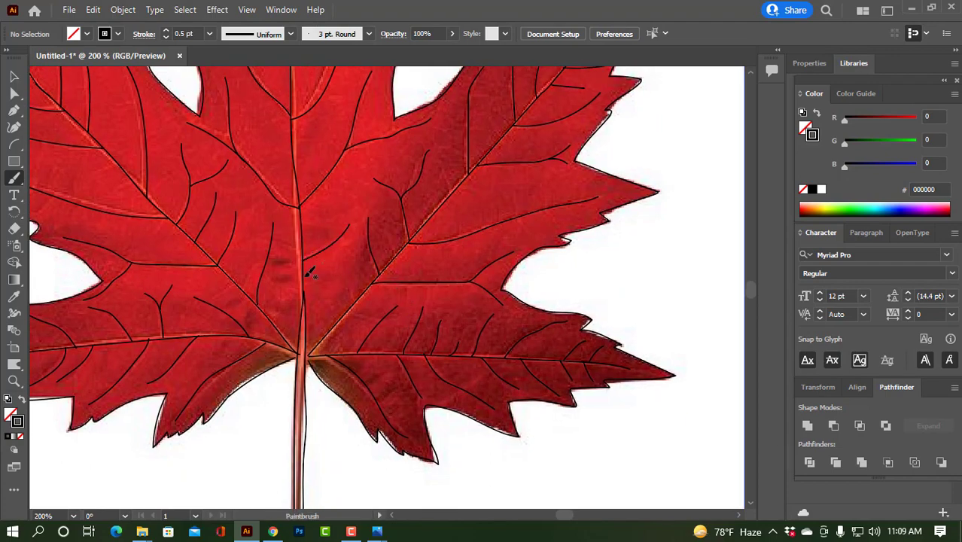
Step: Move the leaf photo off the traced line art to the empty space on the right side of the artboard
{"action": "key", "text": "ctrl+0"}
{"action": "scroll", "coordinate": [410, 245], "scroll_direction": "up", "scroll_amount": 1}
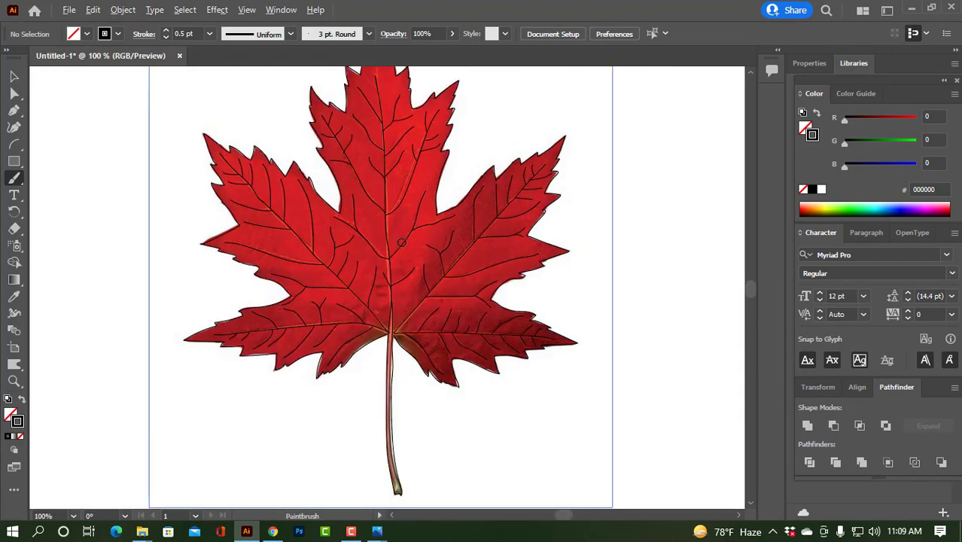
{"action": "scroll", "coordinate": [401, 241], "scroll_direction": "up", "scroll_amount": 1}
{"action": "scroll", "coordinate": [400, 237], "scroll_direction": "down", "scroll_amount": 1}
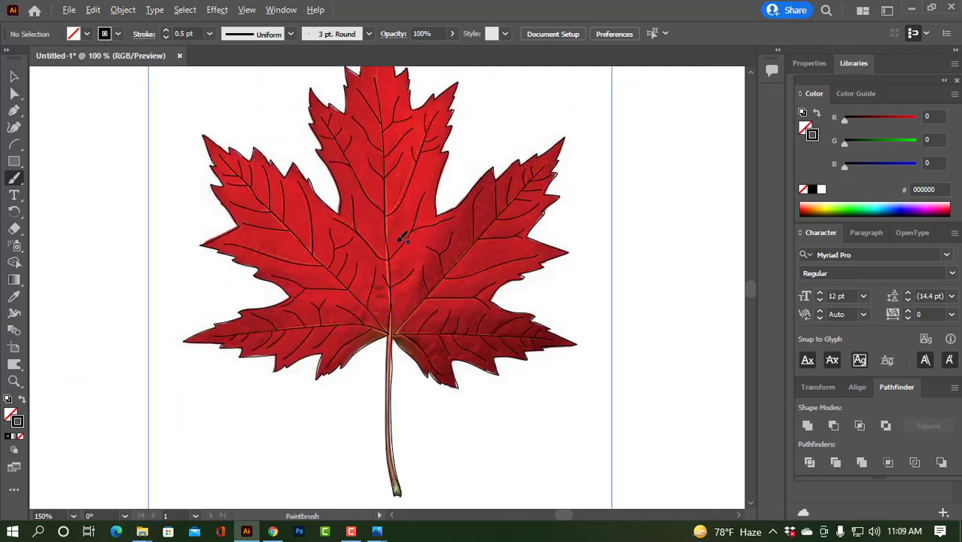
{"action": "left_click_drag", "start_coordinate": [661, 206], "coordinate": [532, 254]}
{"action": "scroll", "coordinate": [291, 214], "scroll_direction": "down", "scroll_amount": 1}
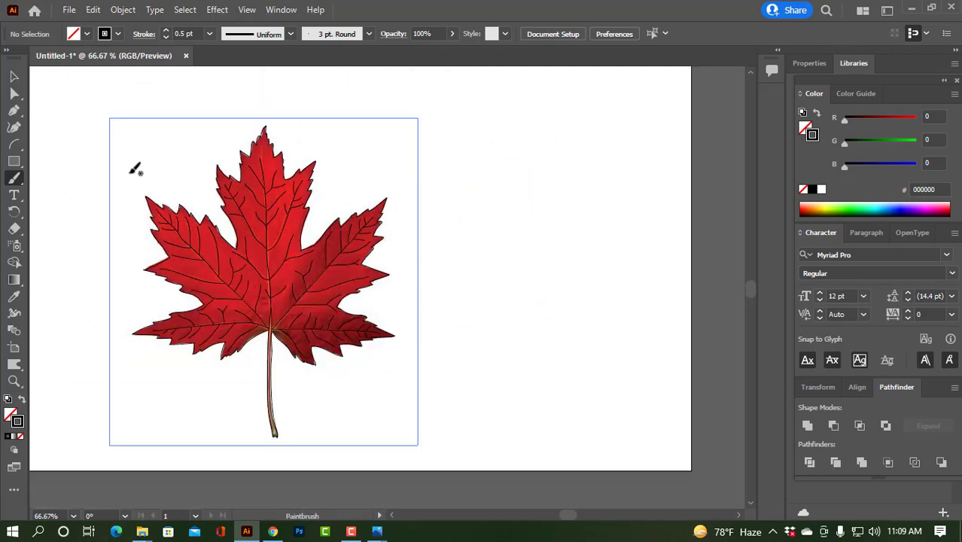
{"action": "key", "text": "v"}
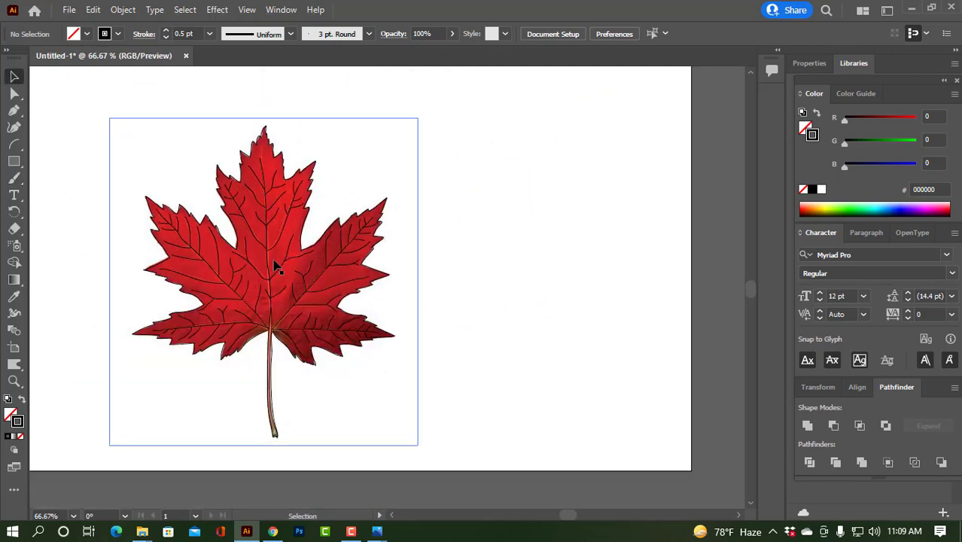
{"action": "left_click_drag", "start_coordinate": [276, 265], "coordinate": [551, 261]}
{"action": "left_click", "coordinate": [372, 152]}
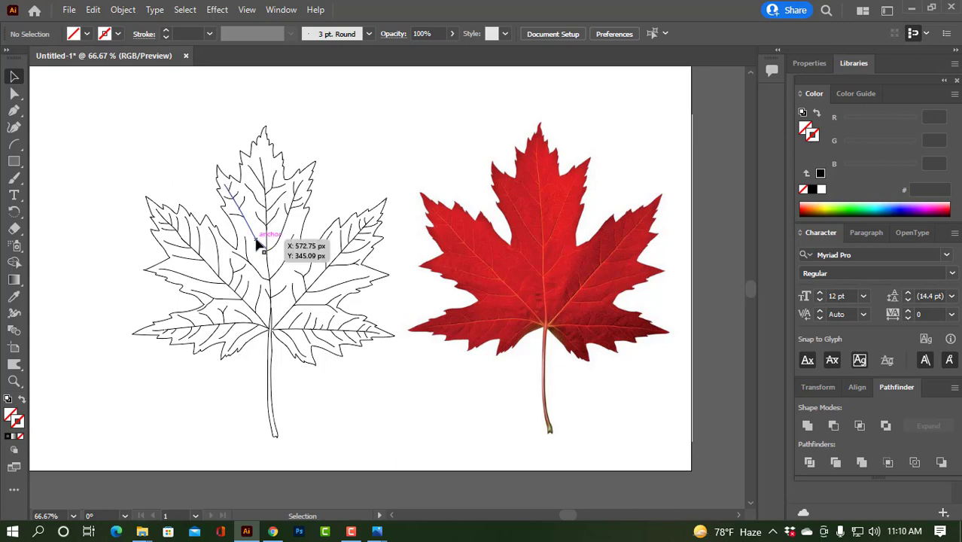
Step: Shift the leaf photo slightly farther right so its white margin extends past the artboard's edge
{"action": "scroll", "coordinate": [248, 240], "scroll_direction": "up", "scroll_amount": 2}
{"action": "scroll", "coordinate": [248, 241], "scroll_direction": "down", "scroll_amount": 2}
{"action": "left_click_drag", "start_coordinate": [550, 253], "coordinate": [575, 247]}
{"action": "left_click", "coordinate": [194, 151]}
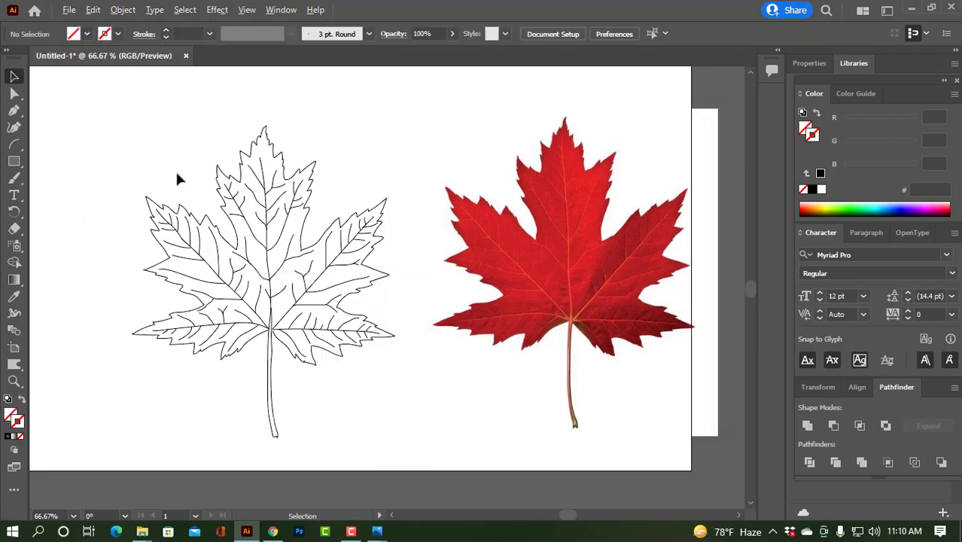
Step: Apply the Basic brush, Width Profile 1 and a 2 pt stroke to all the traced leaf paths
{"action": "mouse_move", "coordinate": [113, 139]}
{"action": "left_mouse_down"}
{"action": "mouse_move", "coordinate": [290, 247]}
{"action": "mouse_move", "coordinate": [386, 438]}
{"action": "left_mouse_up"}
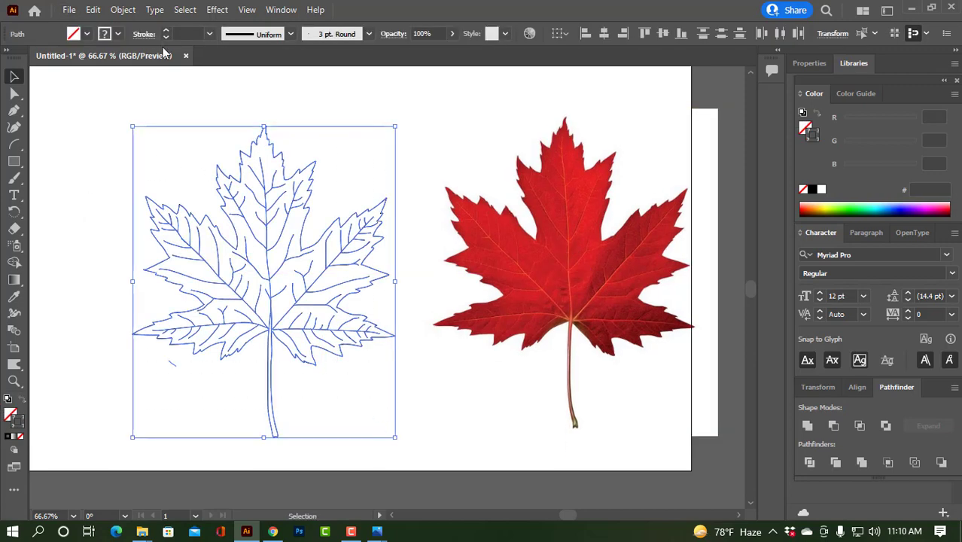
{"action": "left_click", "coordinate": [335, 35]}
{"action": "left_click", "coordinate": [292, 92]}
{"action": "left_click", "coordinate": [253, 36]}
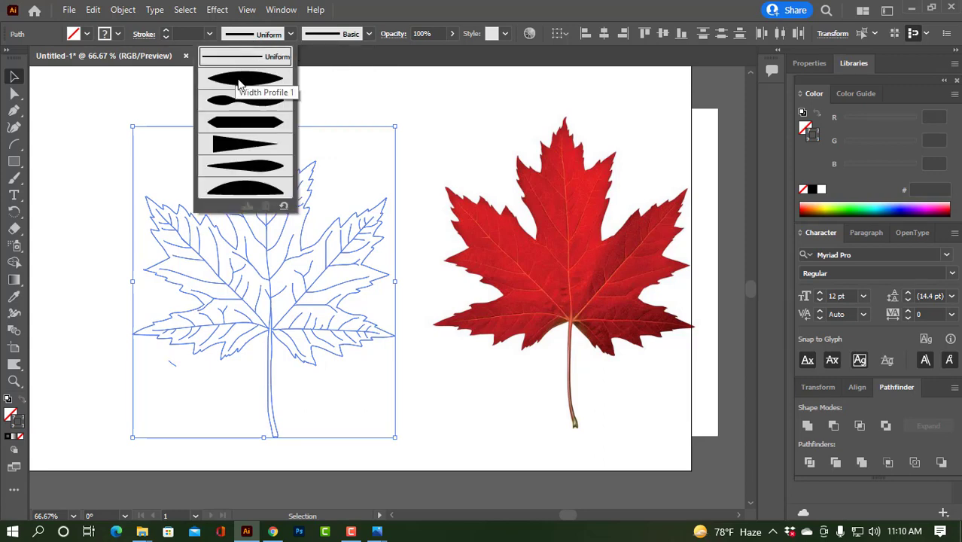
{"action": "left_click", "coordinate": [240, 81]}
{"action": "left_click", "coordinate": [168, 31]}
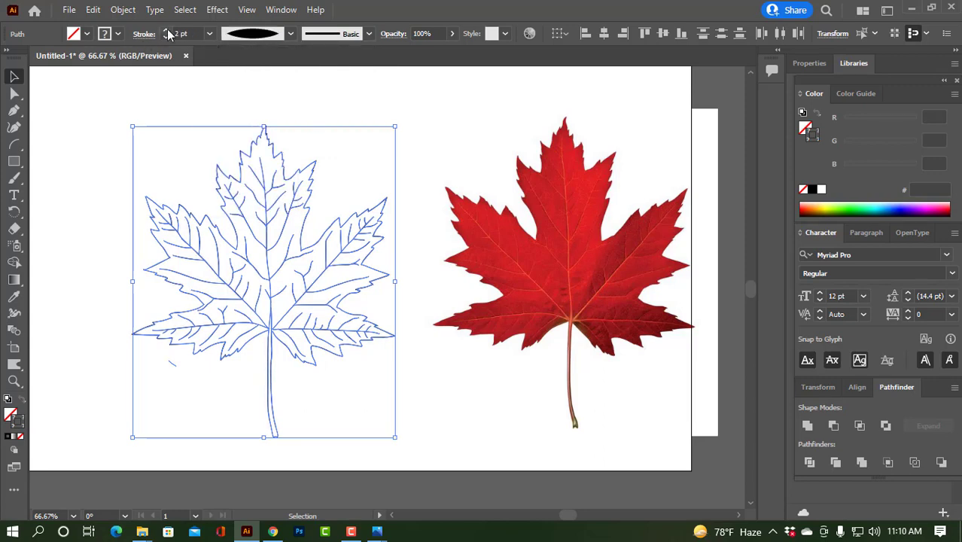
{"action": "left_click", "coordinate": [91, 137]}
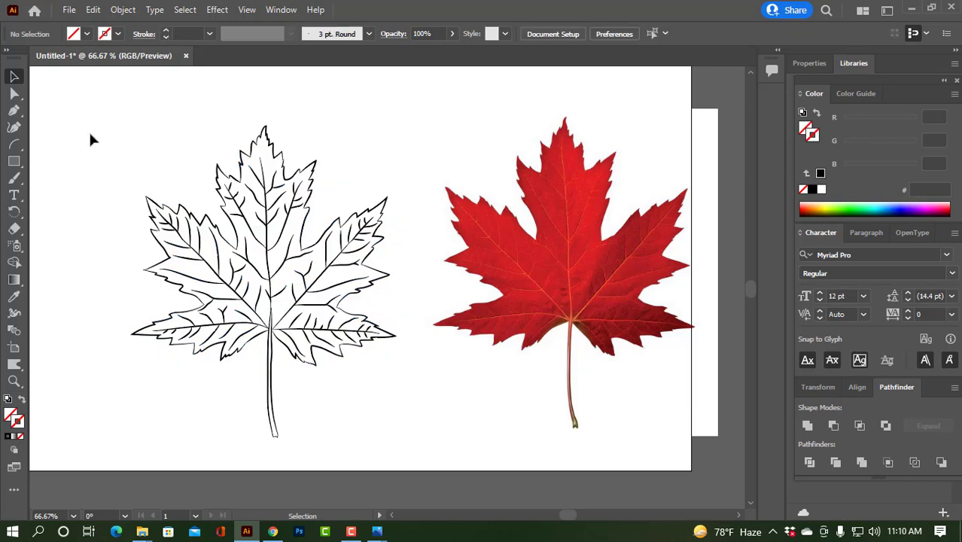
{"action": "left_click", "coordinate": [305, 209]}
{"action": "left_click", "coordinate": [349, 187]}
{"action": "left_click", "coordinate": [266, 218]}
{"action": "left_click", "coordinate": [366, 159]}
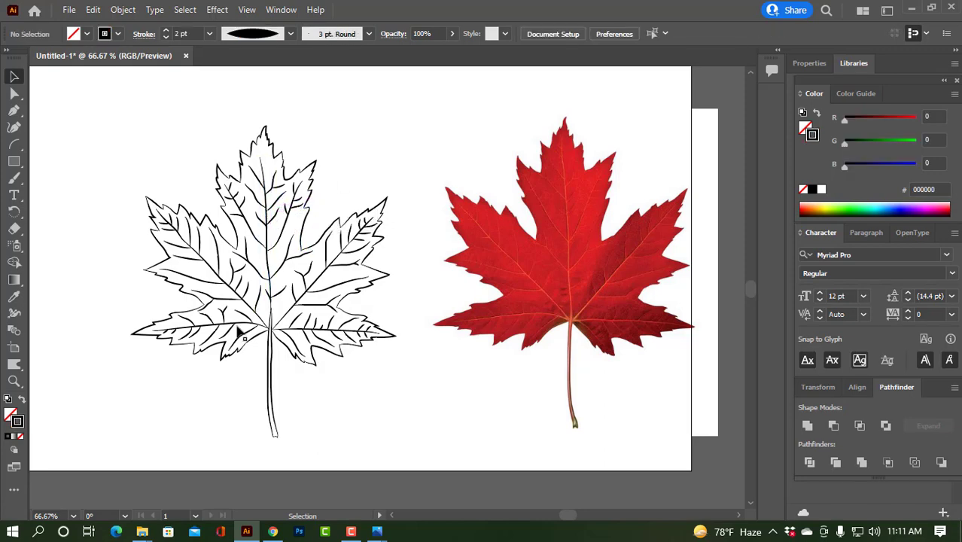
Step: Move the lower end anchor of the stem's right edge up to meet the end of the cut-end line
{"action": "scroll", "coordinate": [263, 440], "scroll_direction": "up", "scroll_amount": 5}
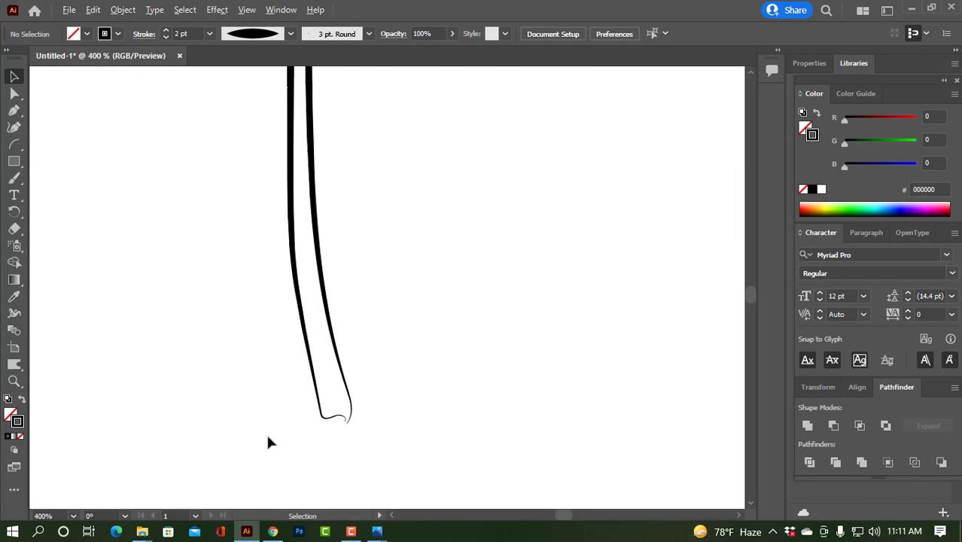
{"action": "key", "text": "a"}
{"action": "scroll", "coordinate": [344, 423], "scroll_direction": "up", "scroll_amount": 3}
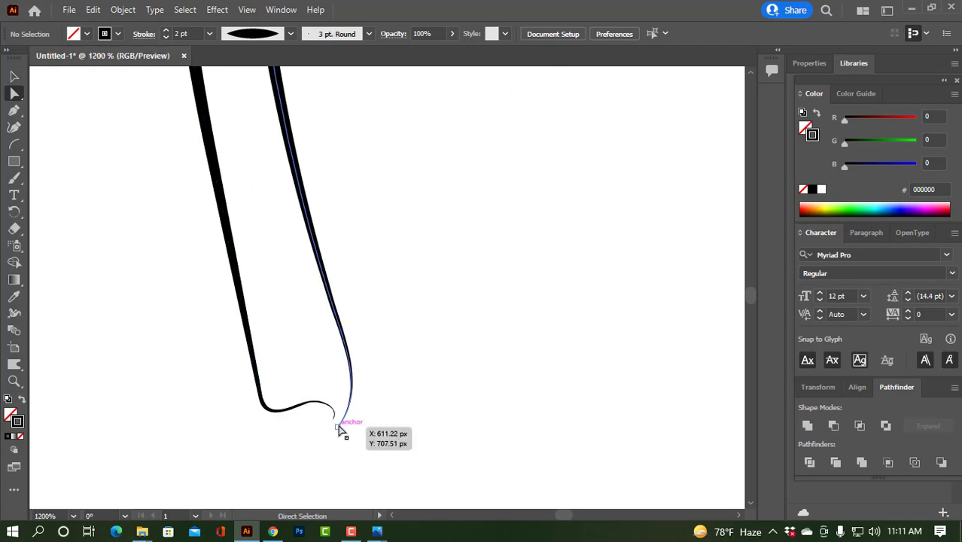
{"action": "left_click_drag", "start_coordinate": [338, 427], "coordinate": [337, 411]}
{"action": "left_click", "coordinate": [301, 339]}
Step: Move the midrib's lower end anchor up to the point where the two stem edges converge
{"action": "left_click_drag", "start_coordinate": [279, 293], "coordinate": [356, 404]}
{"action": "scroll", "coordinate": [356, 404], "scroll_direction": "down", "scroll_amount": 5}
{"action": "left_click_drag", "start_coordinate": [429, 491], "coordinate": [430, 502]}
{"action": "scroll", "coordinate": [378, 360], "scroll_direction": "up", "scroll_amount": 7}
{"action": "left_click_drag", "start_coordinate": [280, 348], "coordinate": [289, 269]}
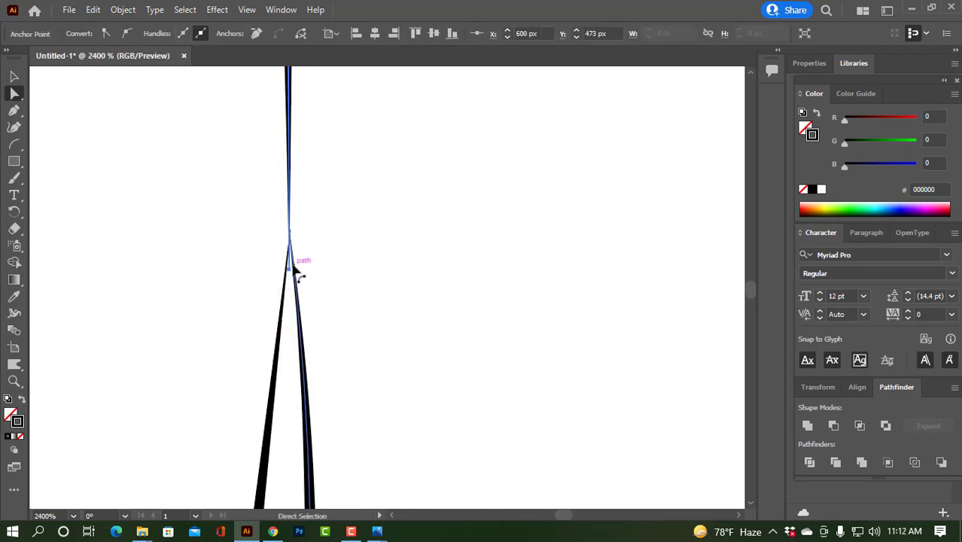
{"action": "left_click", "coordinate": [337, 260]}
{"action": "scroll", "coordinate": [372, 256], "scroll_direction": "down", "scroll_amount": 10}
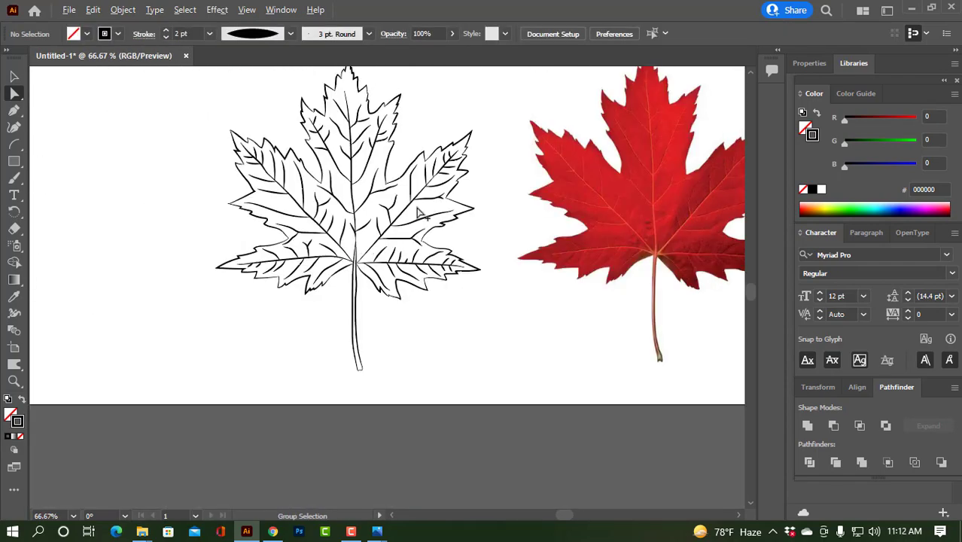
{"action": "scroll", "coordinate": [422, 213], "scroll_direction": "down", "scroll_amount": 1}
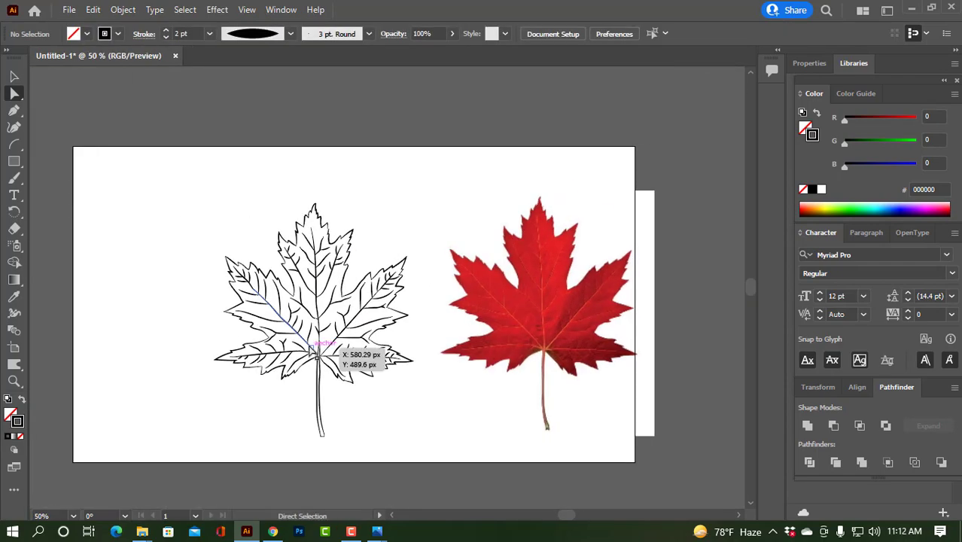
{"action": "scroll", "coordinate": [333, 344], "scroll_direction": "up", "scroll_amount": 5}
{"action": "scroll", "coordinate": [227, 369], "scroll_direction": "down", "scroll_amount": 5}
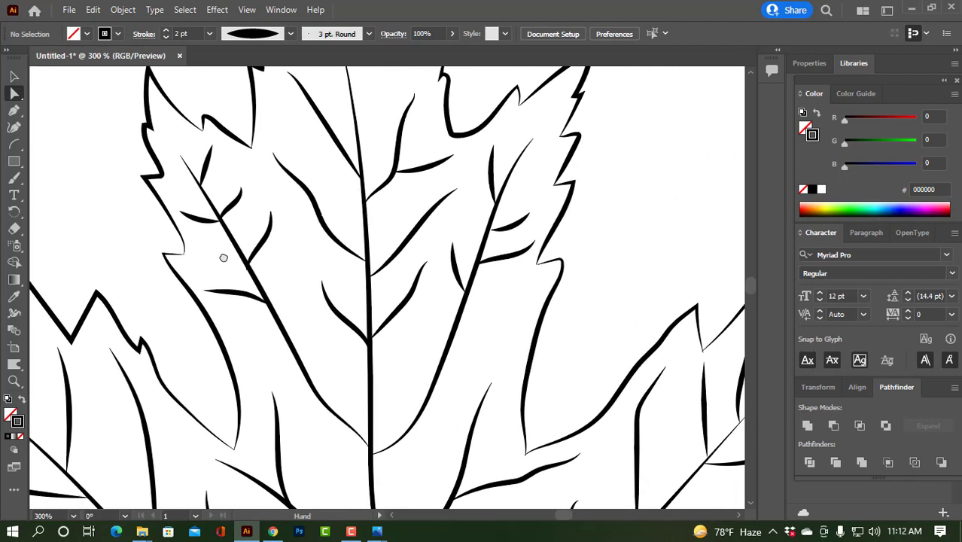
{"action": "left_click_drag", "start_coordinate": [443, 229], "coordinate": [347, 247]}
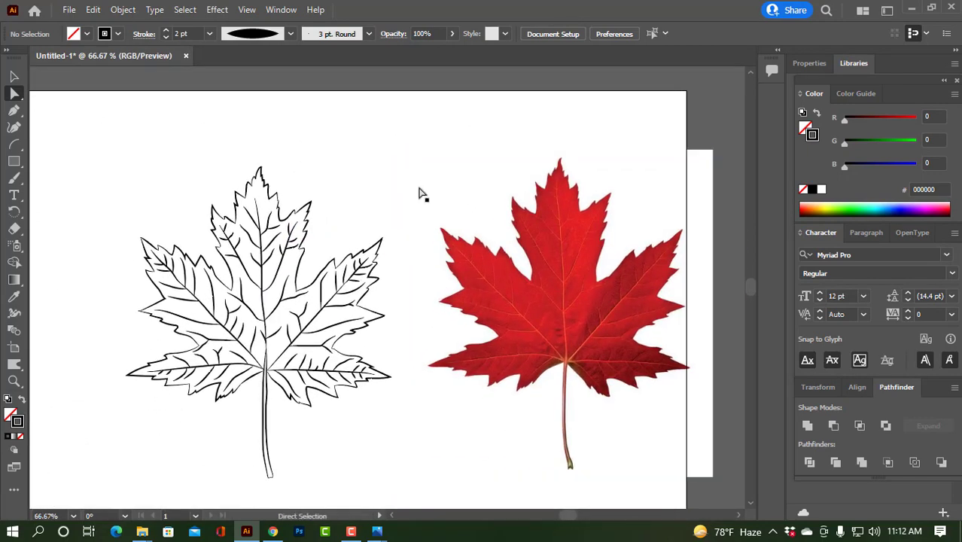